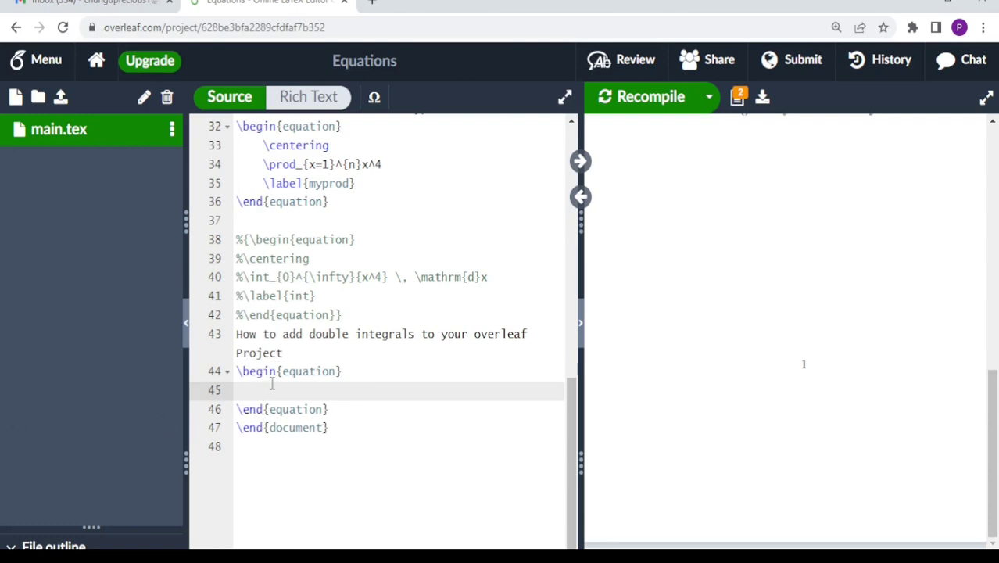
# Enter \int\int in the equation, recompile to show double integral (4), and select the block
pyautogui.write('\\in')
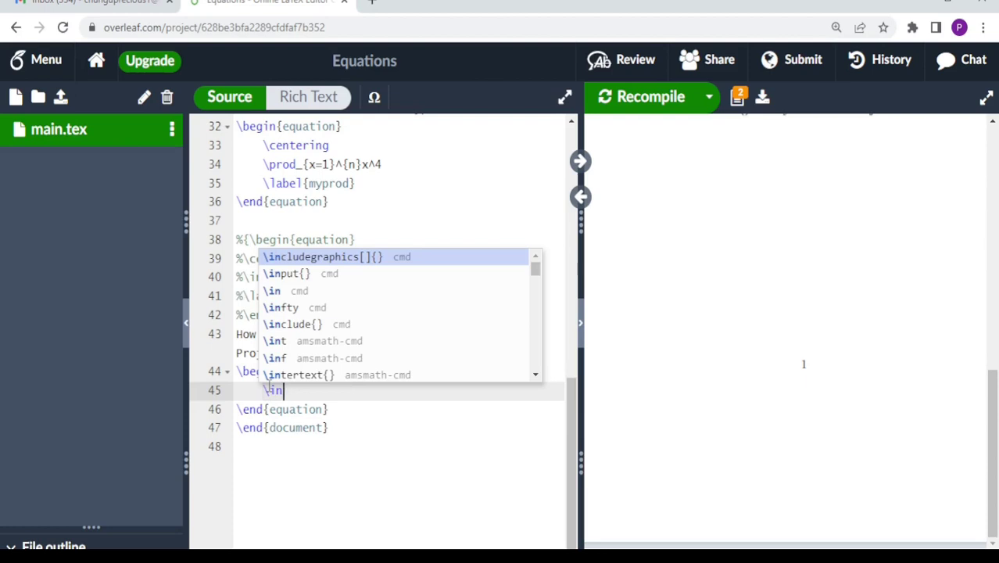
pyautogui.write('t')
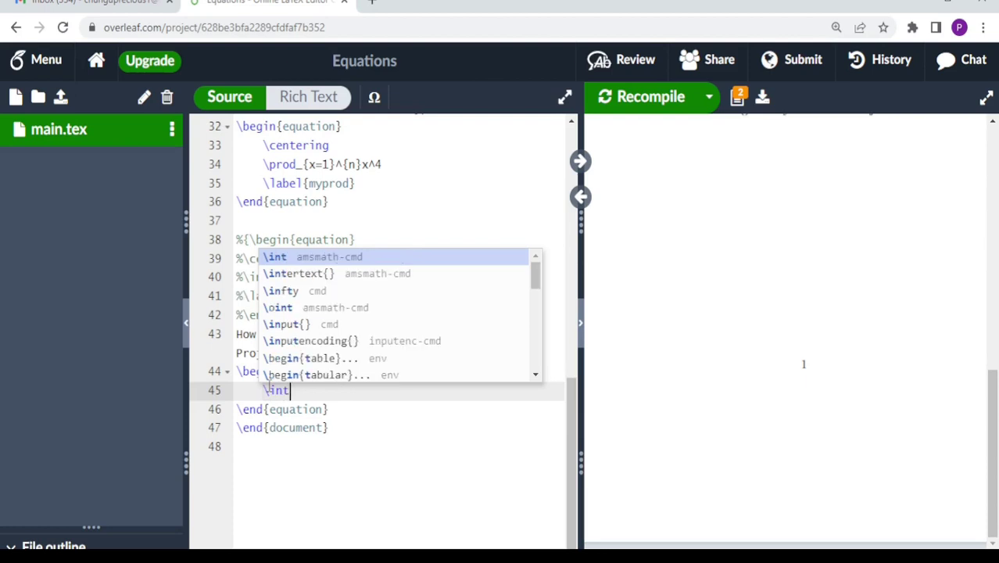
pyautogui.write('\\int')
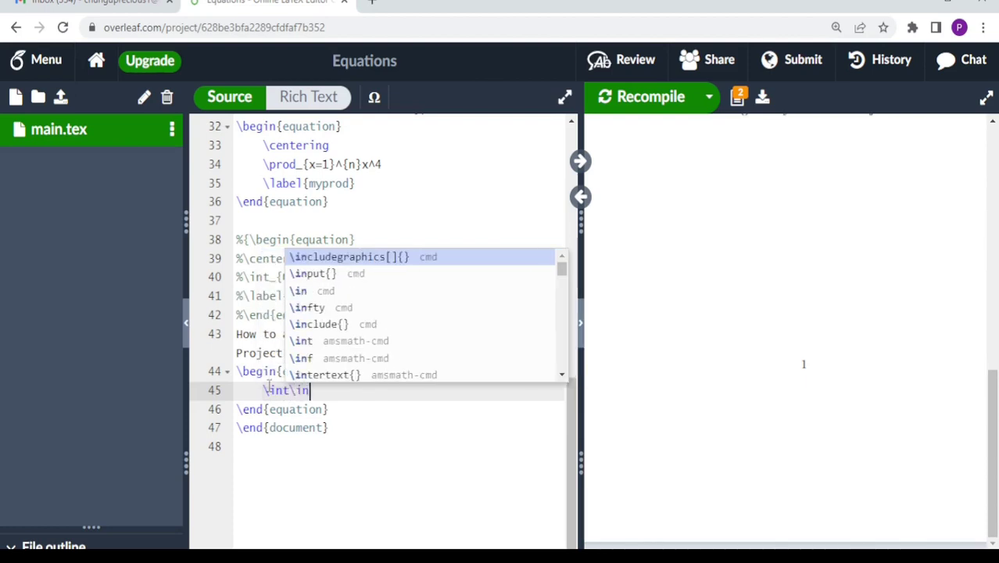
pyautogui.hotkey('ctrl', 's')
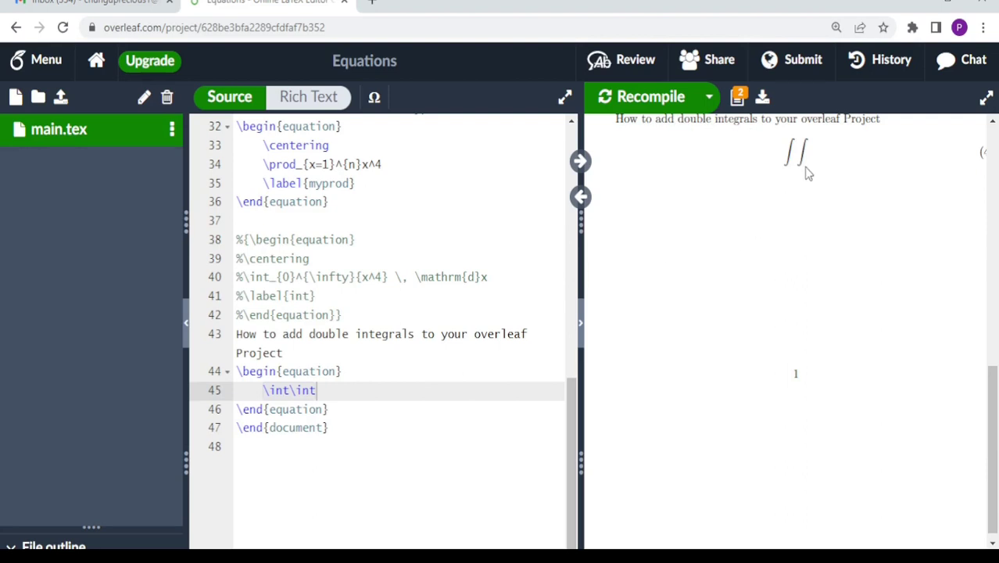
pyautogui.moveTo(332, 410); pyautogui.dragTo(232, 376)
pyautogui.hotkey('ctrl', 'c')
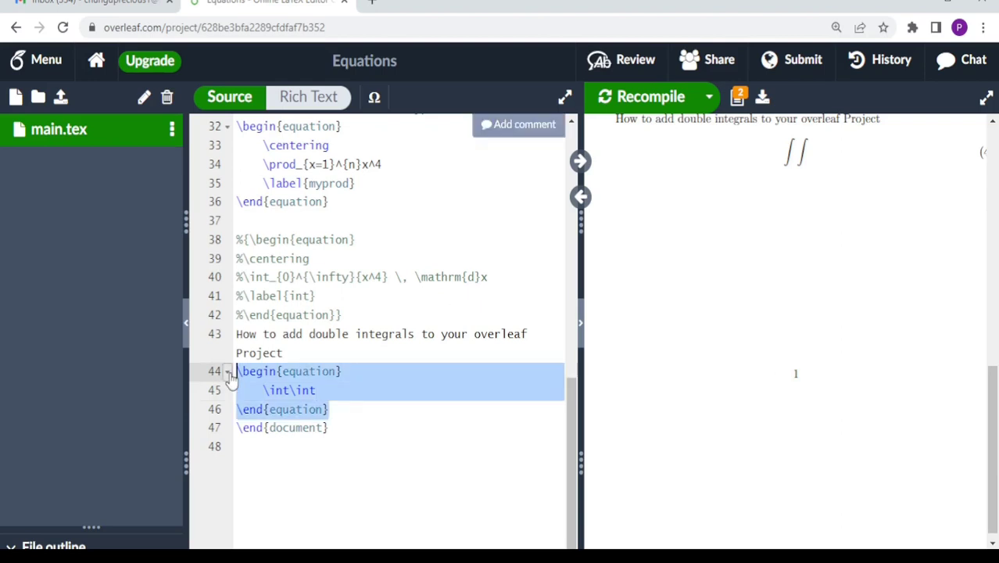
# Paste a copy of the equation below, change \int\int to \iint, and recompile
pyautogui.click(336, 409)
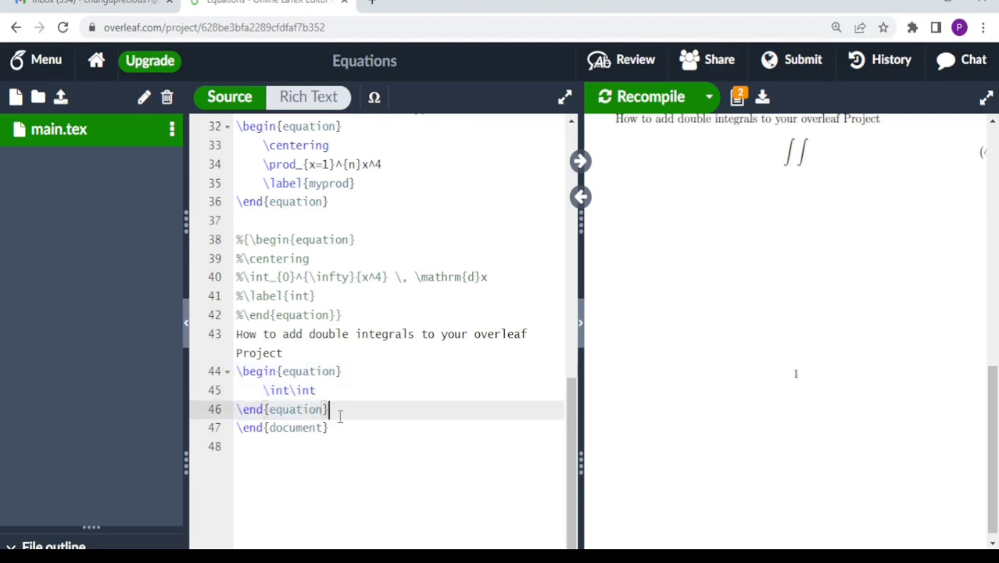
pyautogui.press('Return')
pyautogui.hotkey('ctrl', 'v')
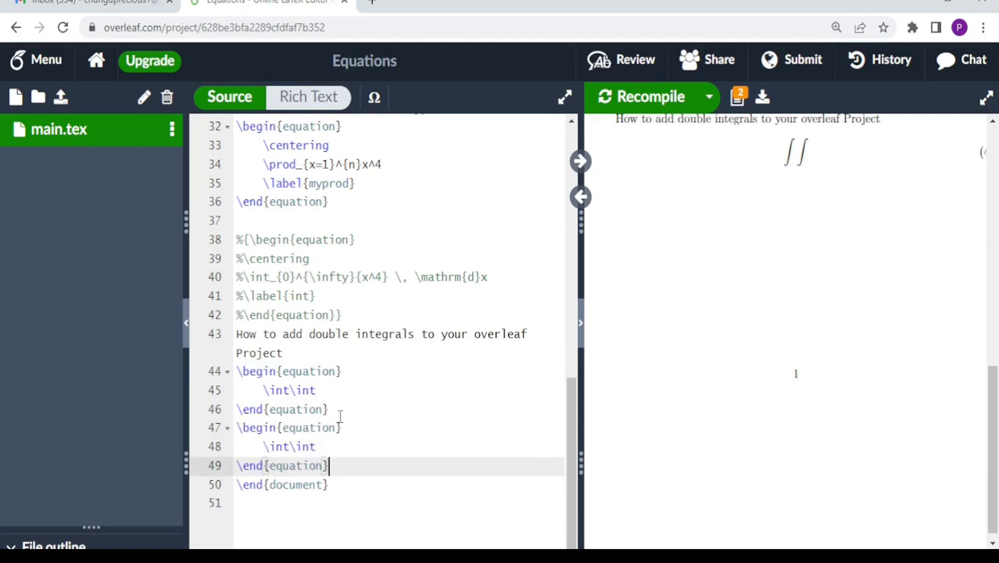
pyautogui.click(320, 447)
pyautogui.press('BackSpace')
pyautogui.press('BackSpace')
pyautogui.press('BackSpace')
pyautogui.press('BackSpace')
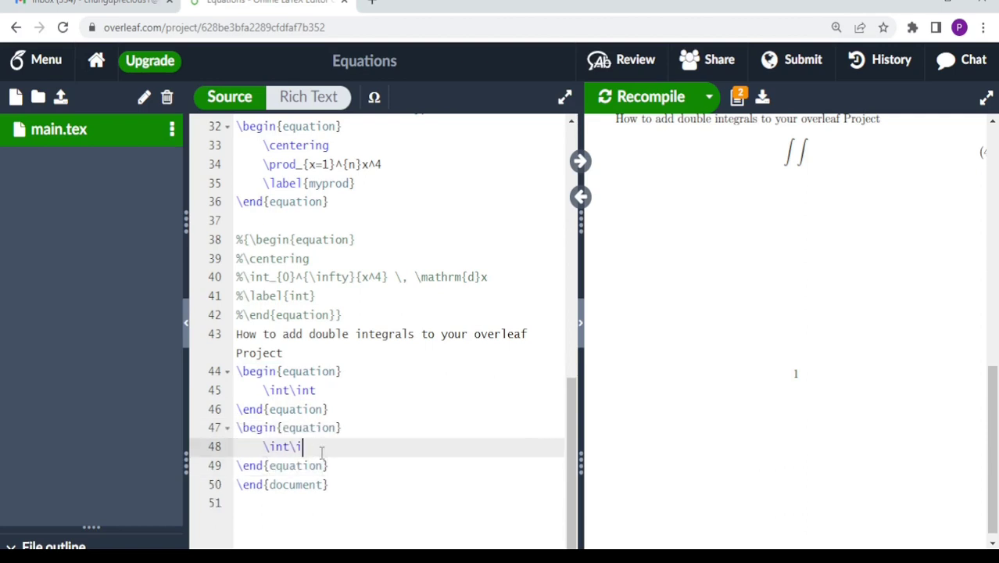
pyautogui.click(274, 447)
pyautogui.write('i')
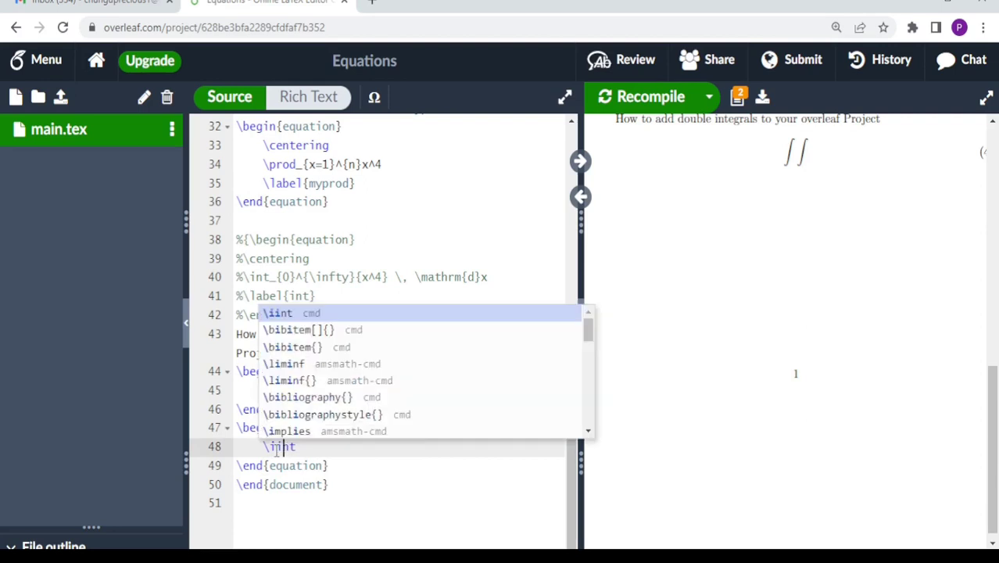
pyautogui.click(346, 491)
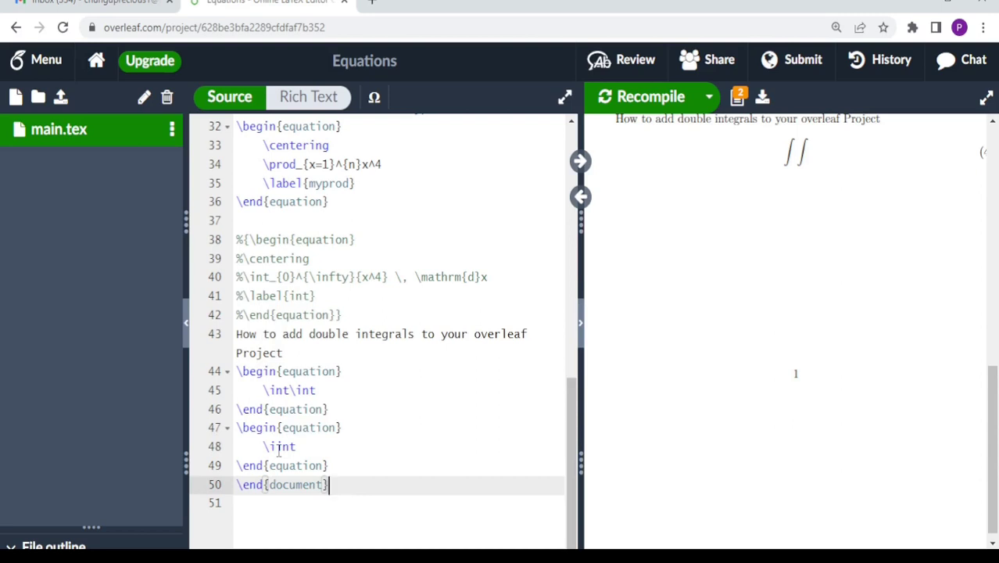
pyautogui.click(637, 96)
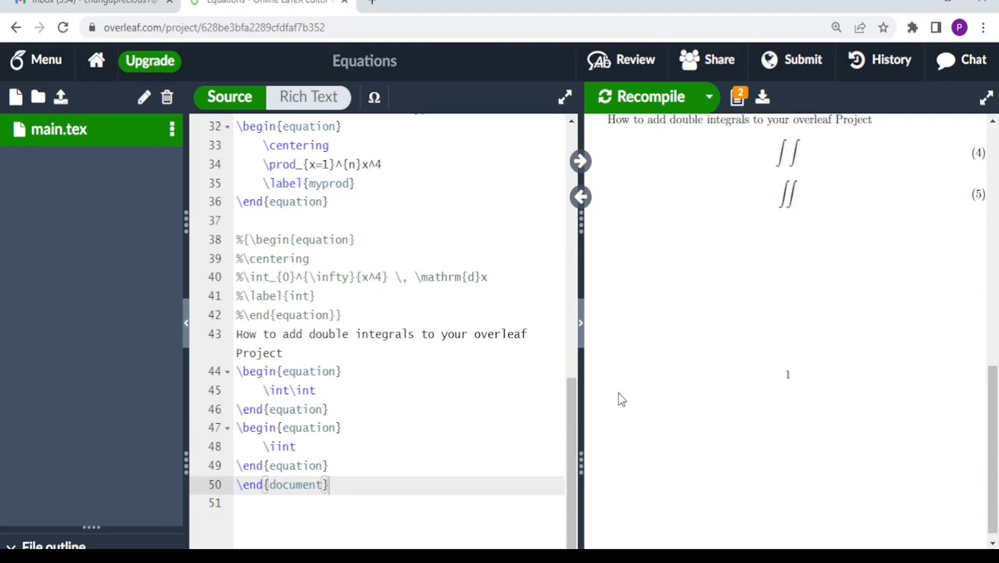
pyautogui.moveTo(568, 443); pyautogui.dragTo(579, 160)
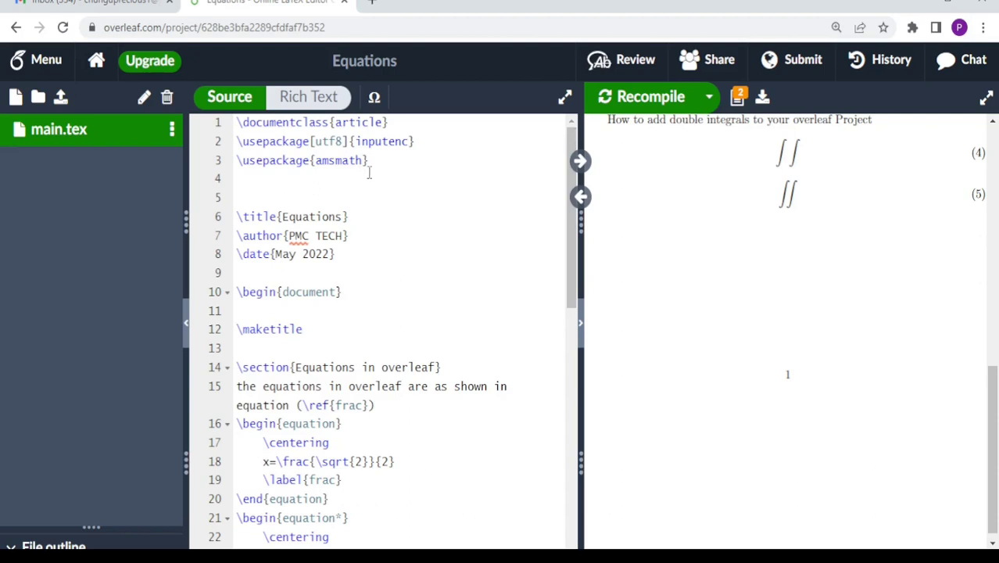
pyautogui.click(238, 164)
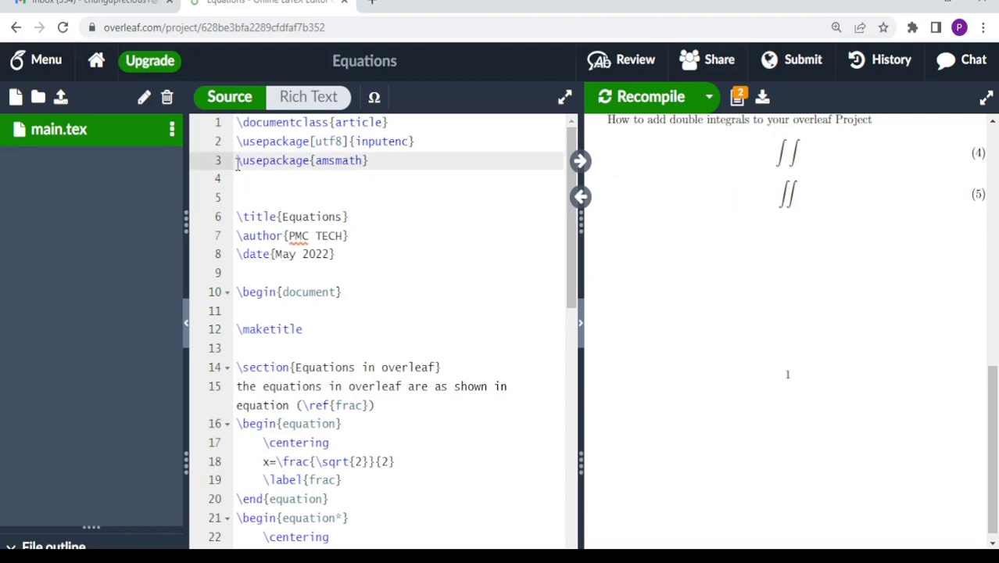
pyautogui.write('%')
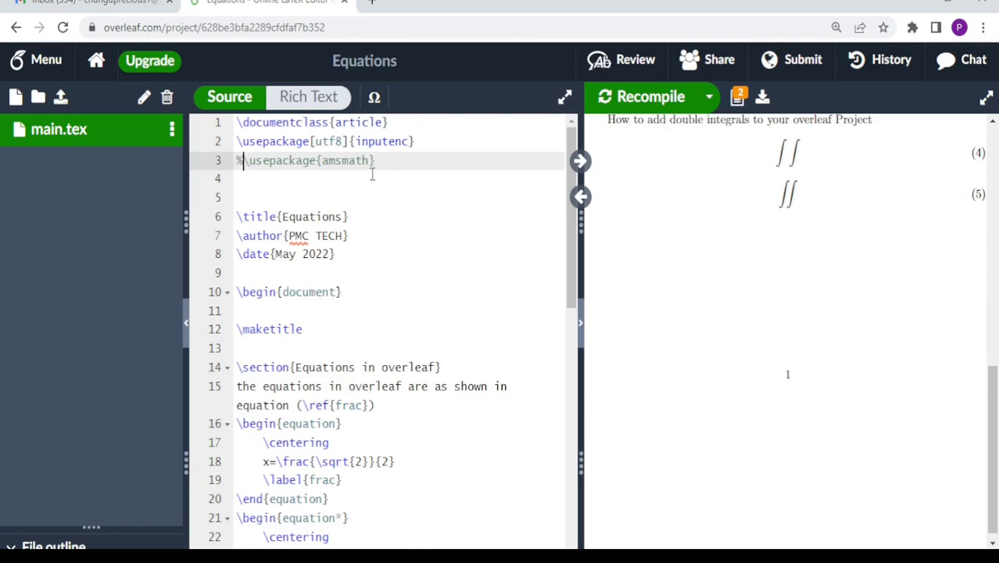
pyautogui.click(631, 98)
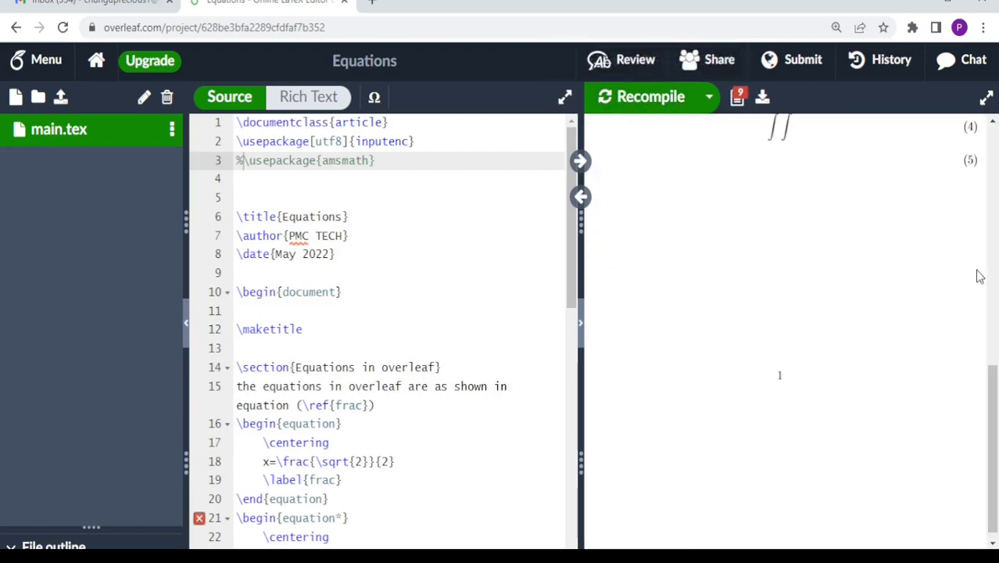
pyautogui.scroll(1, 997, 420)
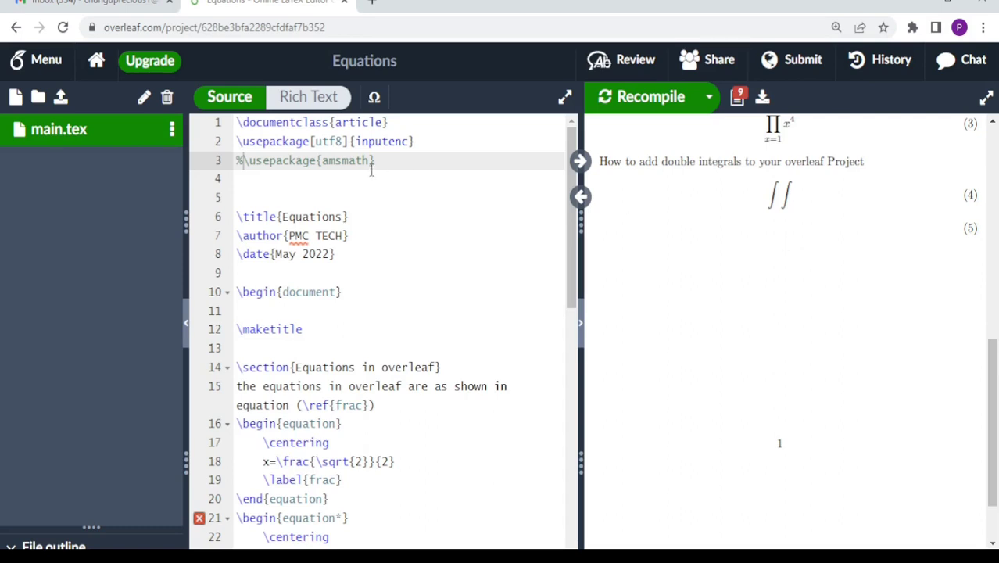
pyautogui.tripleClick(243, 161)
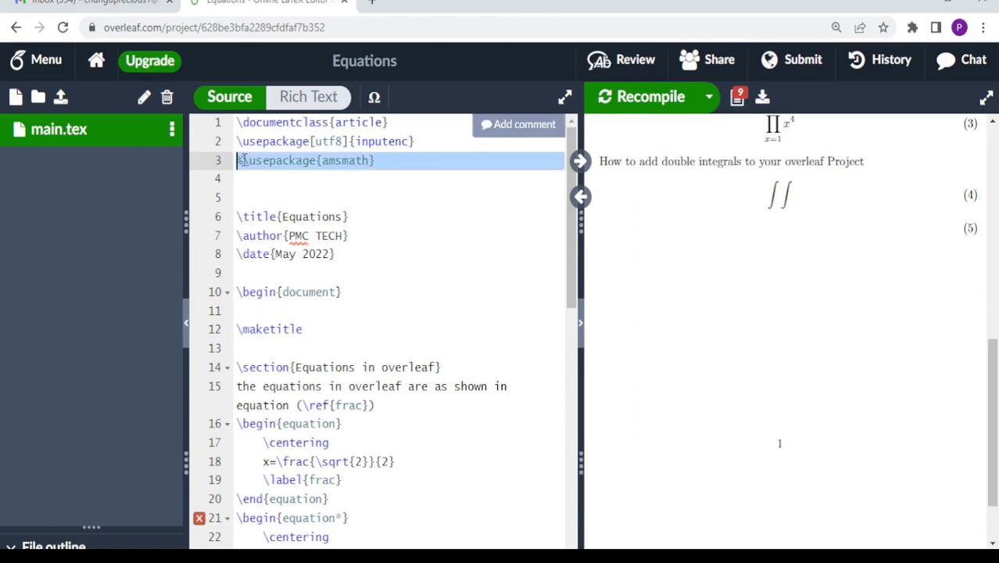
pyautogui.click(243, 160)
pyautogui.press('BackSpace')
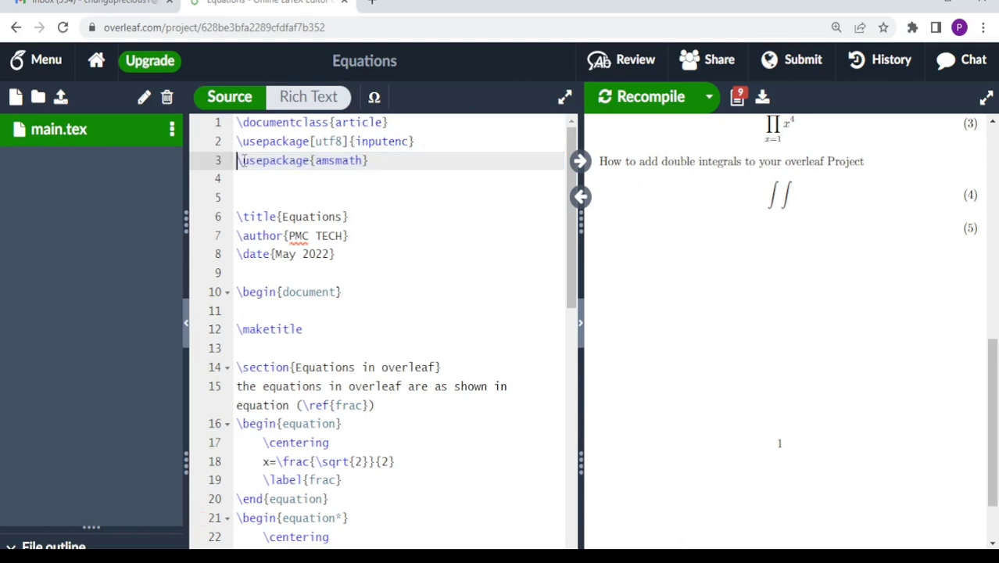
pyautogui.click(621, 97)
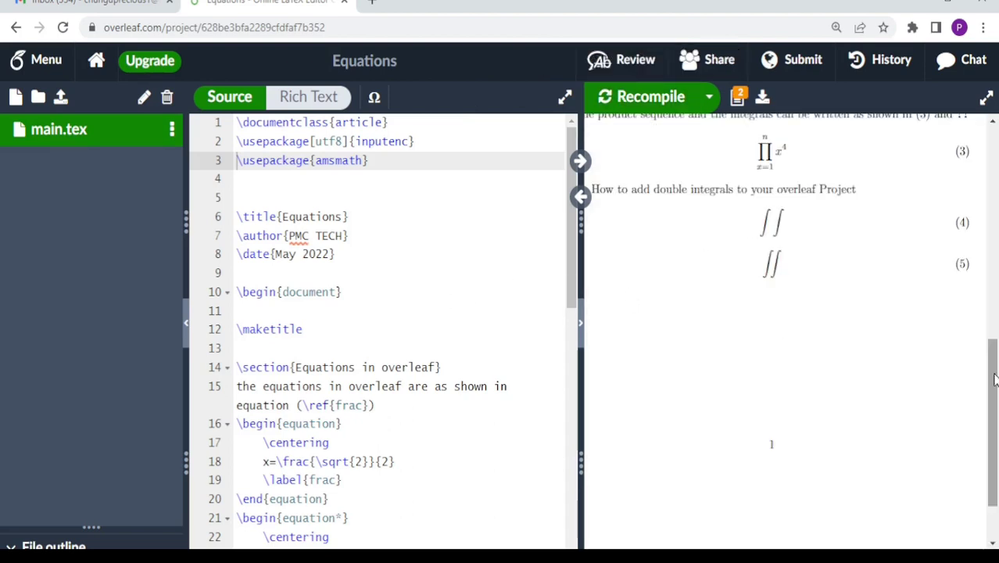
pyautogui.scroll(-1, 995, 378)
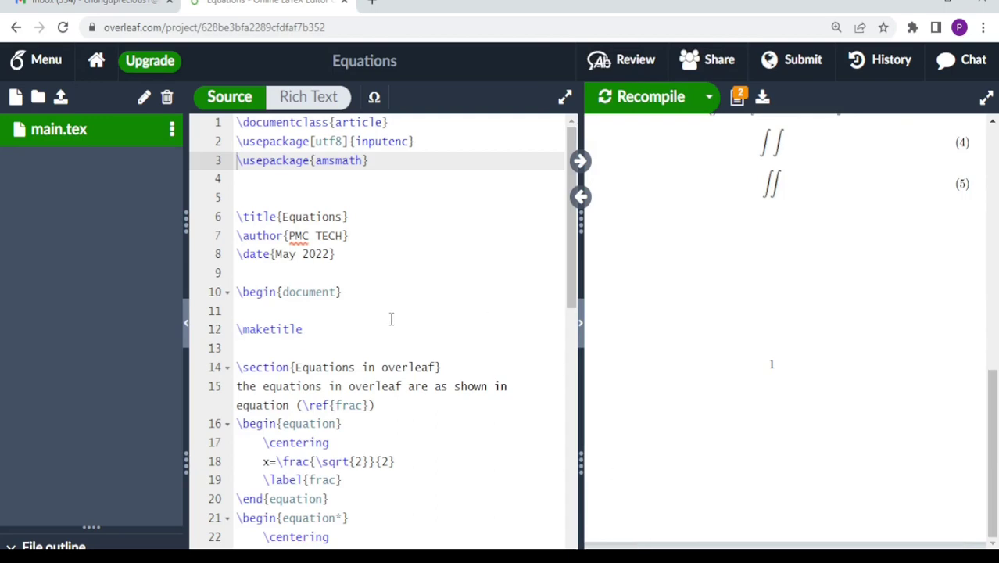
pyautogui.scroll(-10, 572, 282)
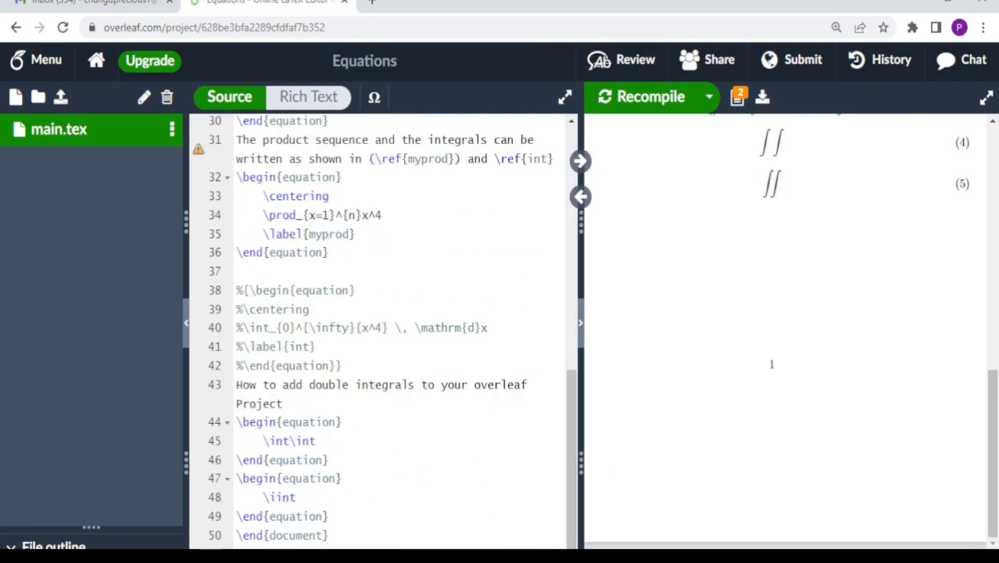
# Paste a third equation, change it to \iiint for equation (6), and append the lower limit _R
pyautogui.click(326, 518)
pyautogui.write('\\begin{equation}     \\iint \\end{equation}')
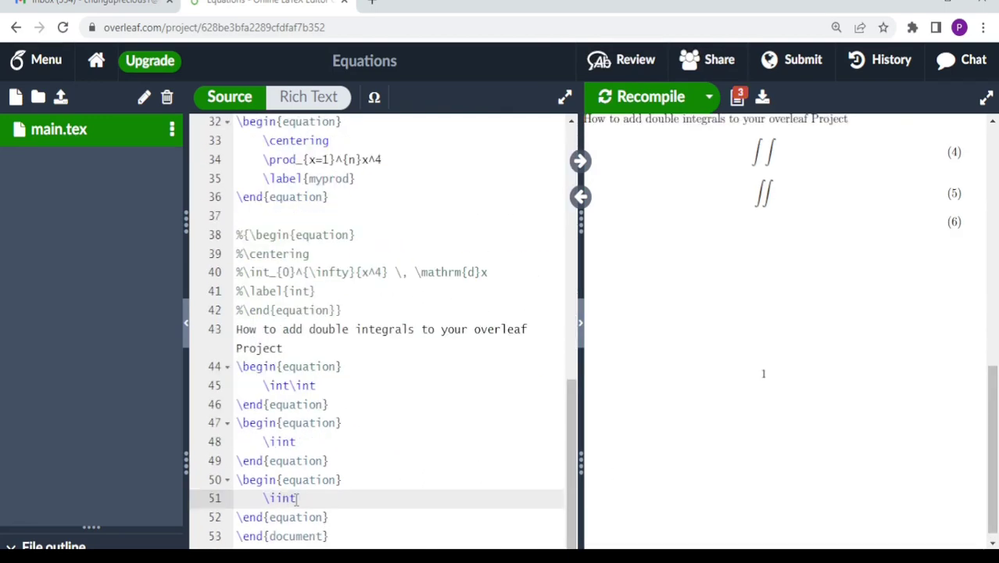
pyautogui.write('i')
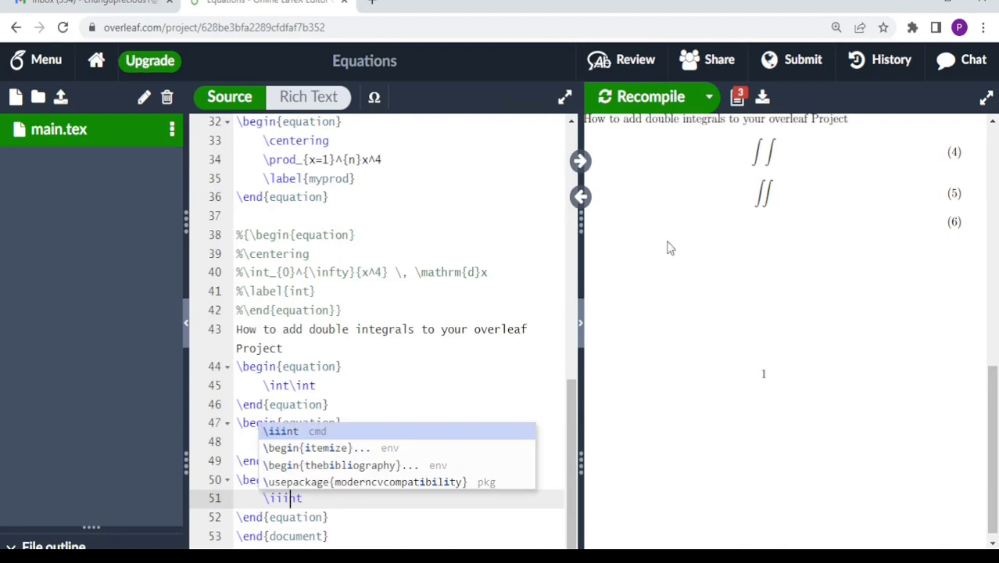
pyautogui.click(670, 95)
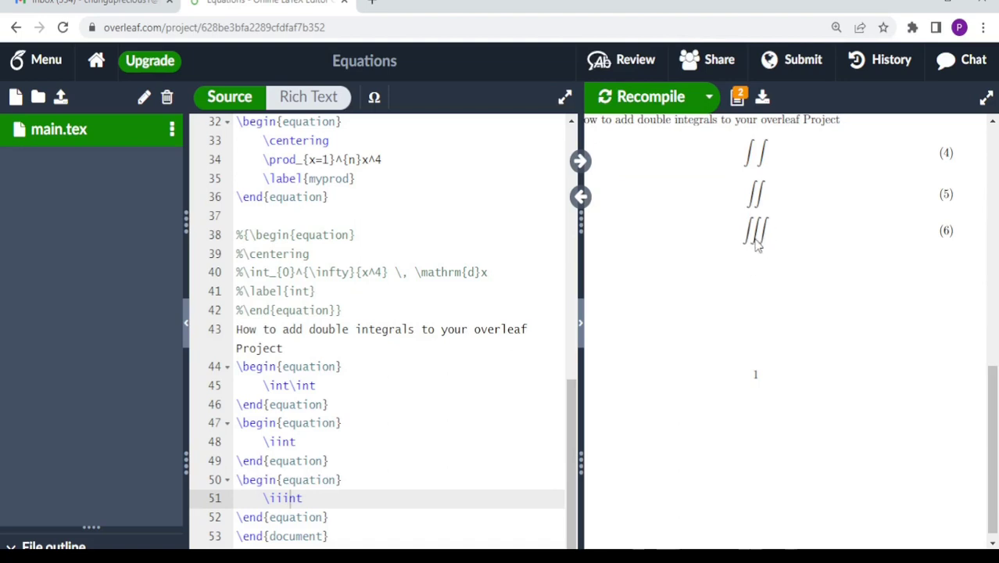
pyautogui.click(321, 503)
pyautogui.write('_R')
# Append _R to the \iint on line 48 so equations (5) and (6) both show limit R
pyautogui.click(661, 98)
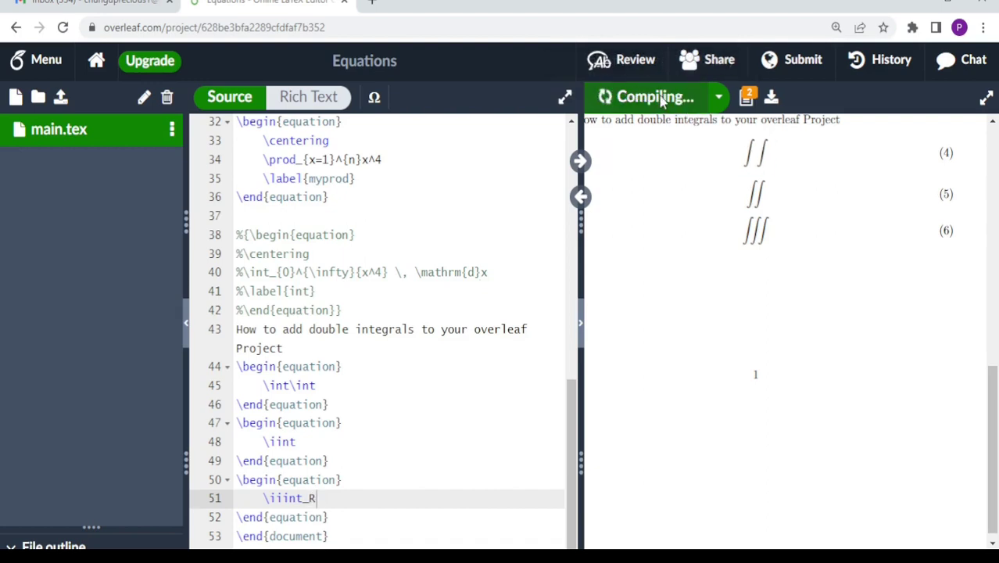
pyautogui.click(303, 441)
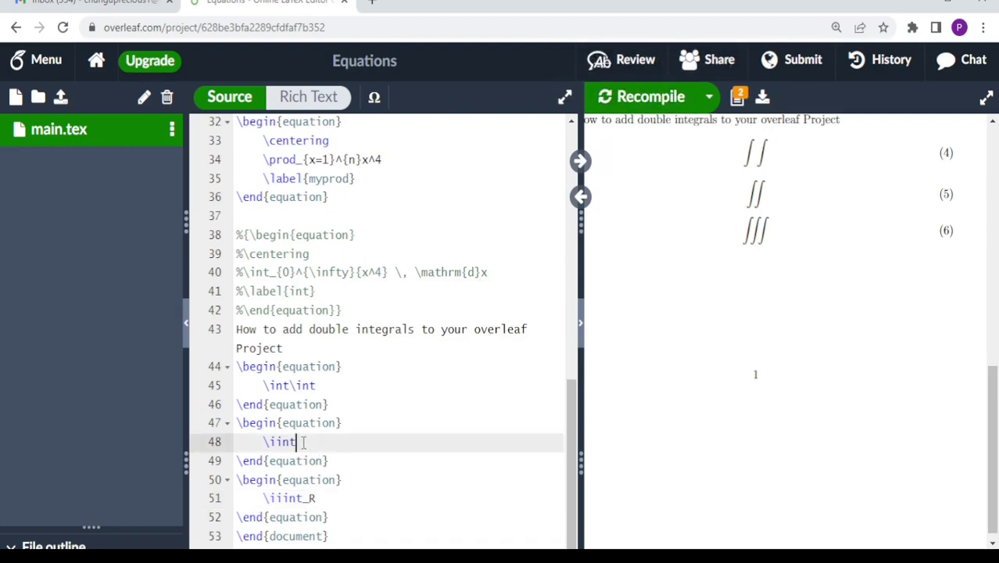
pyautogui.write('_R')
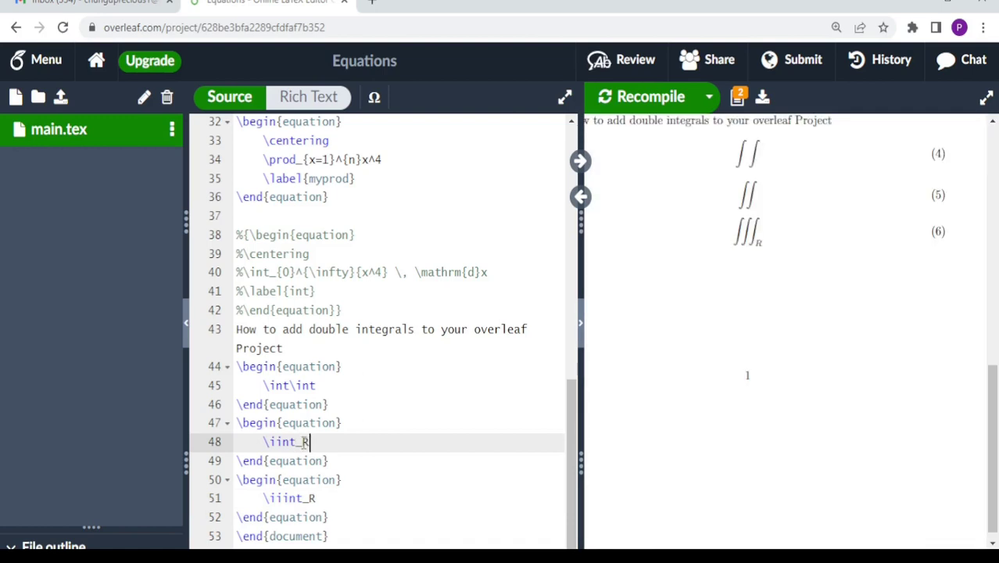
pyautogui.click(652, 100)
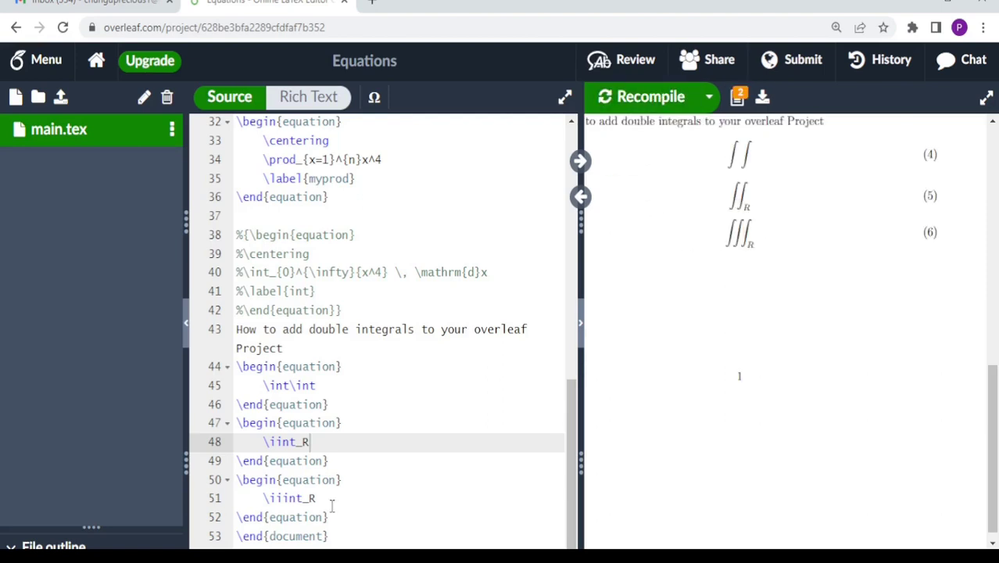
pyautogui.click(330, 500)
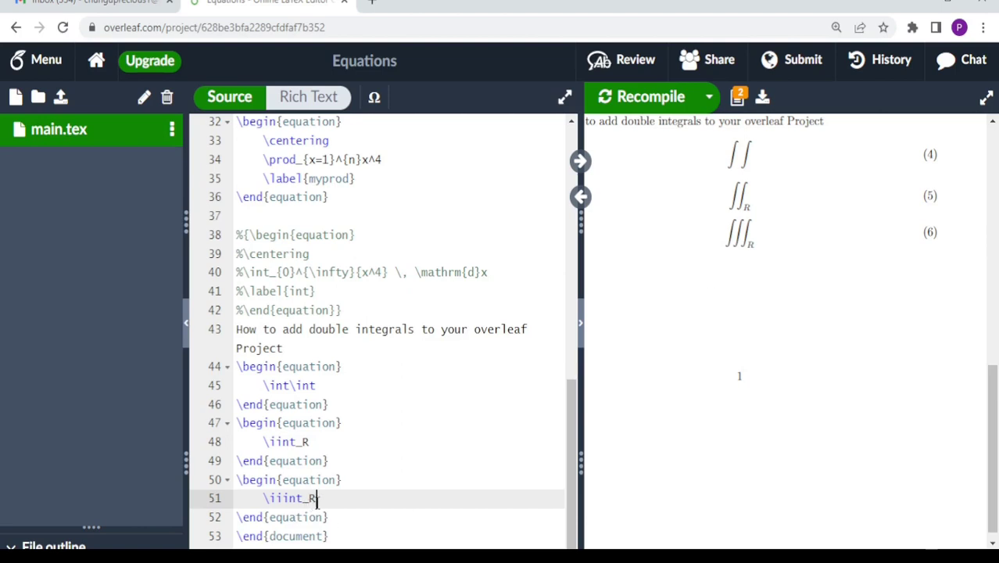
# Change the triple integral's limit to \limits_R so R sits beneath the sign
pyautogui.press('BackSpace')
pyautogui.press('BackSpace')
pyautogui.write('\\')
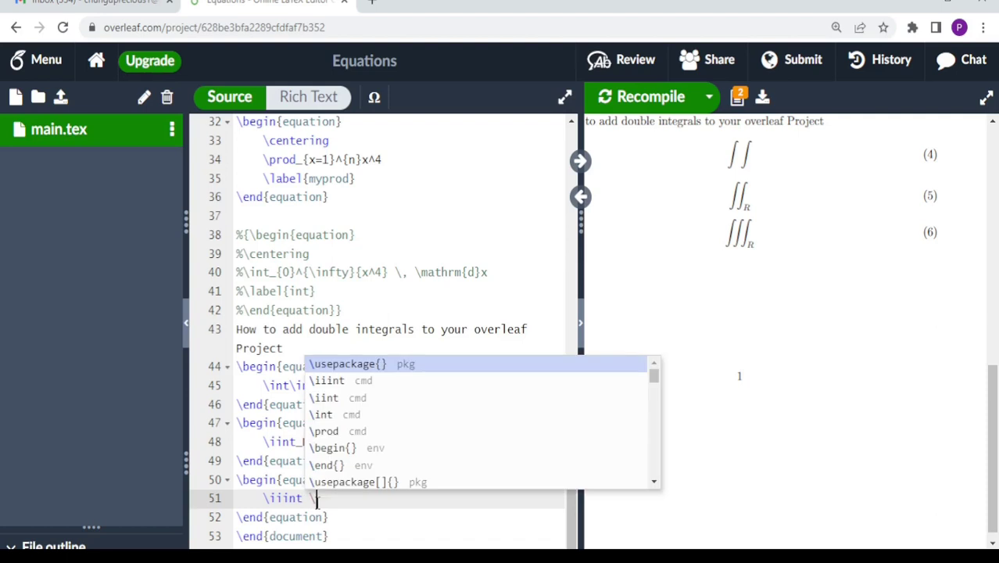
pyautogui.write('linmit')
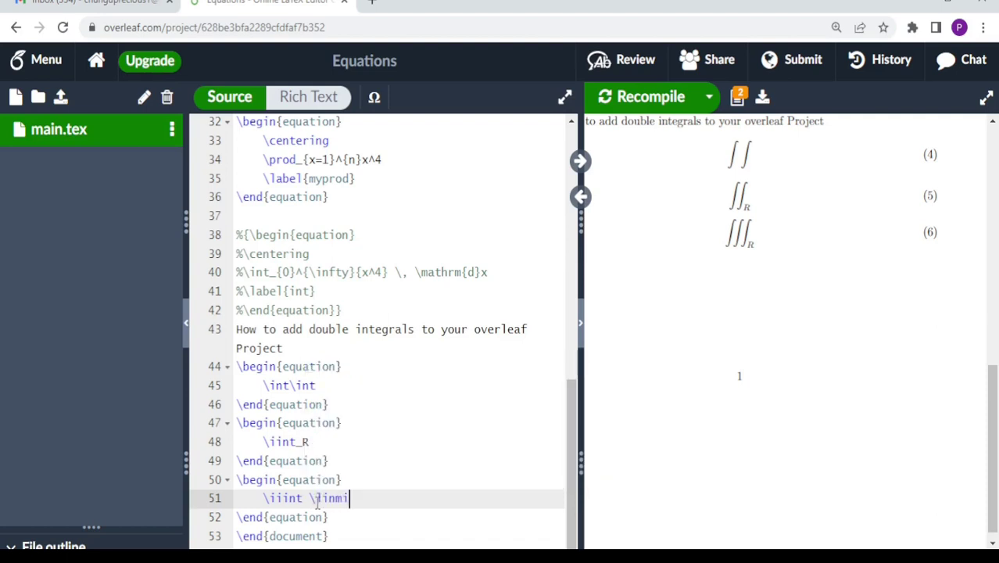
pyautogui.write('s')
pyautogui.write('{R')
pyautogui.press('Delete')
pyautogui.press('Left')
pyautogui.press('BackSpace')
pyautogui.press('Right')
pyautogui.write('_')
pyautogui.click(641, 100)
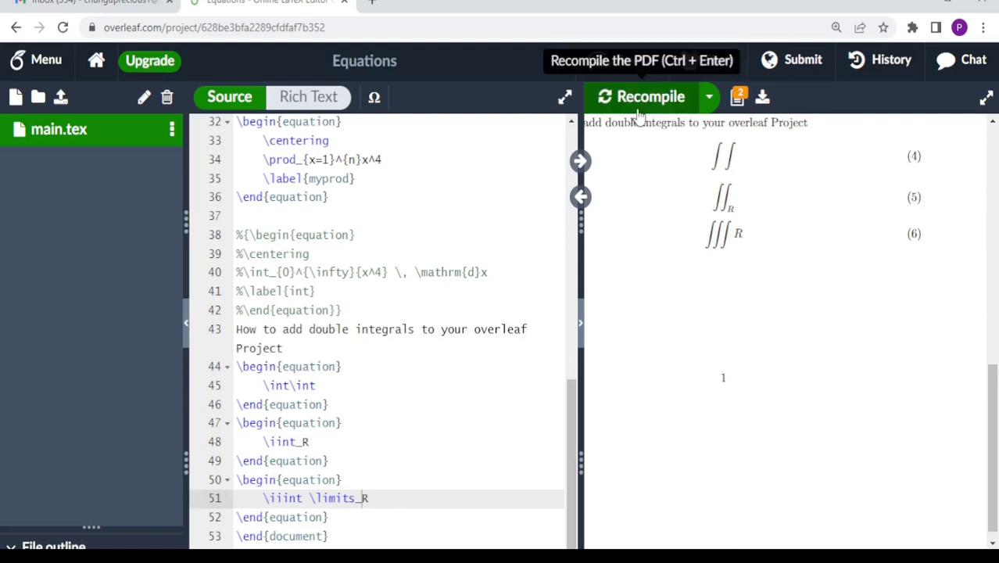
# Insert \limits before _R on the \iint line and recompile to show both limits beneath
pyautogui.click(298, 442)
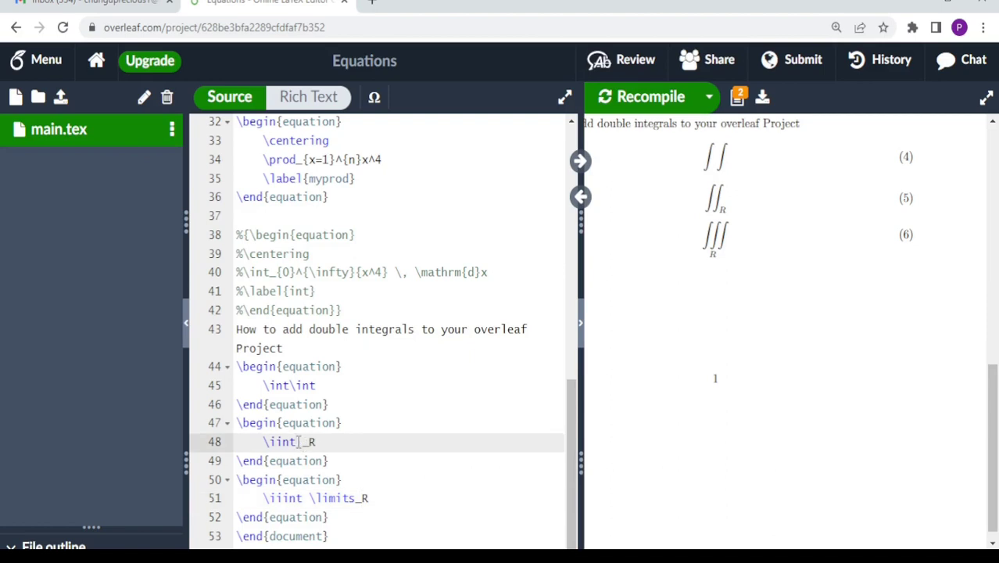
pyautogui.write('\\limi')
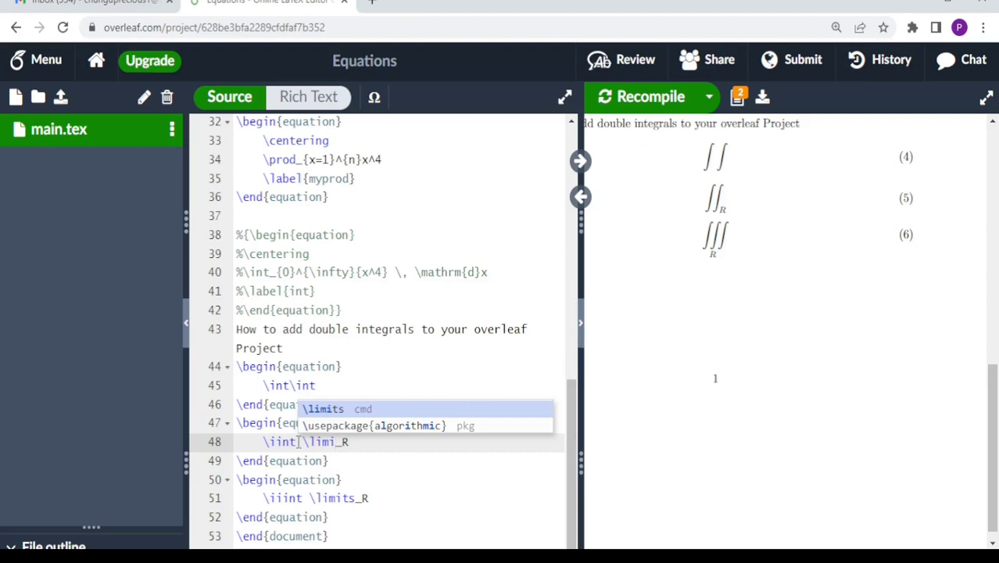
pyautogui.write('ts')
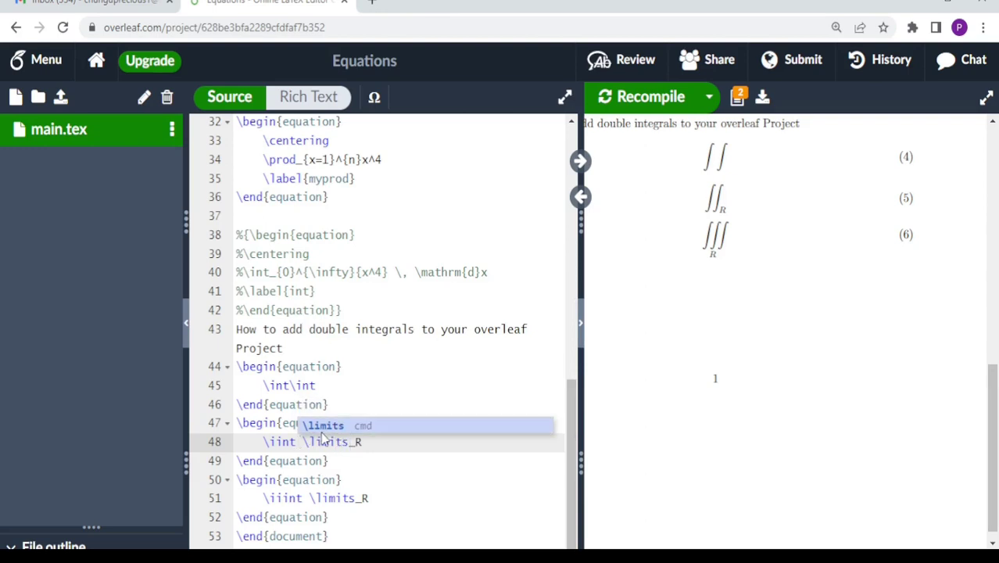
pyautogui.press('Escape')
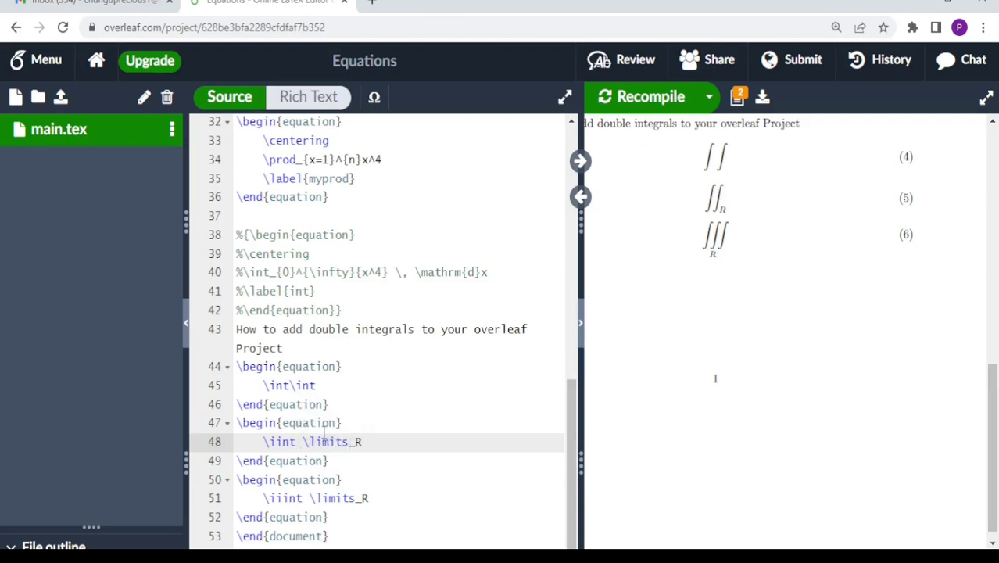
pyautogui.click(651, 96)
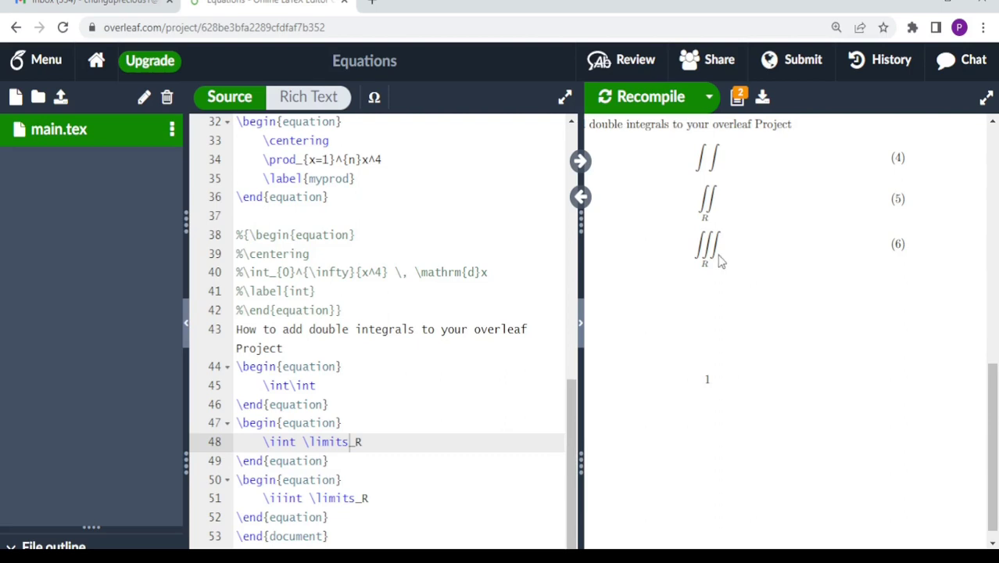
# Insert a new equation environment after the last equation
pyautogui.click(331, 518)
pyautogui.press('Return')
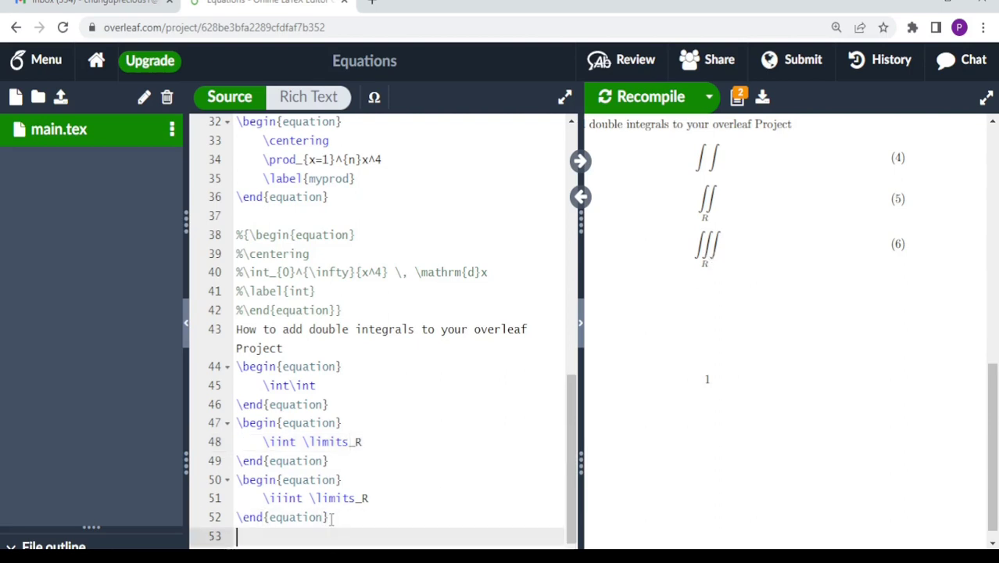
pyautogui.write('\x08eg')
pyautogui.press('Return')
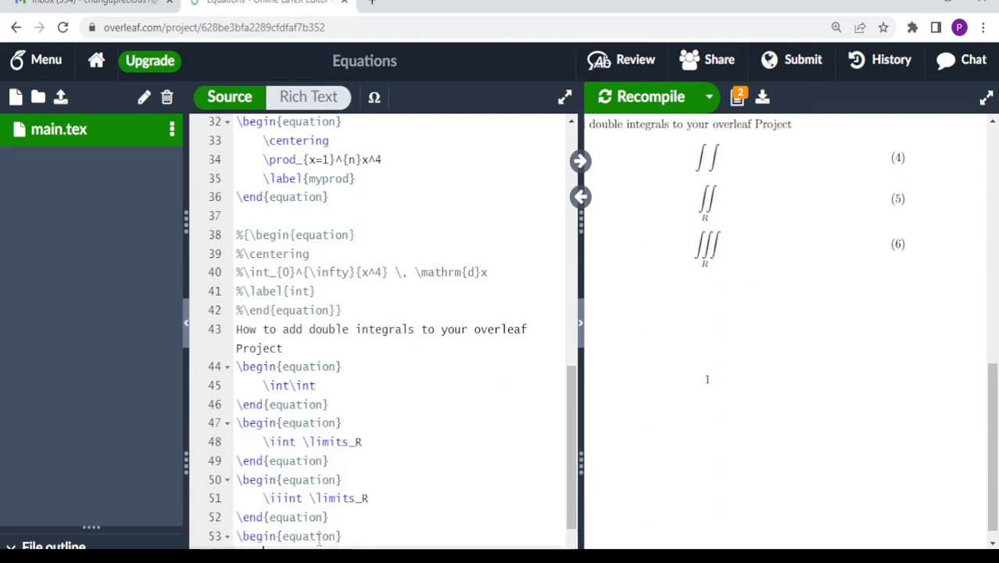
pyautogui.scroll(-1, 269, 497)
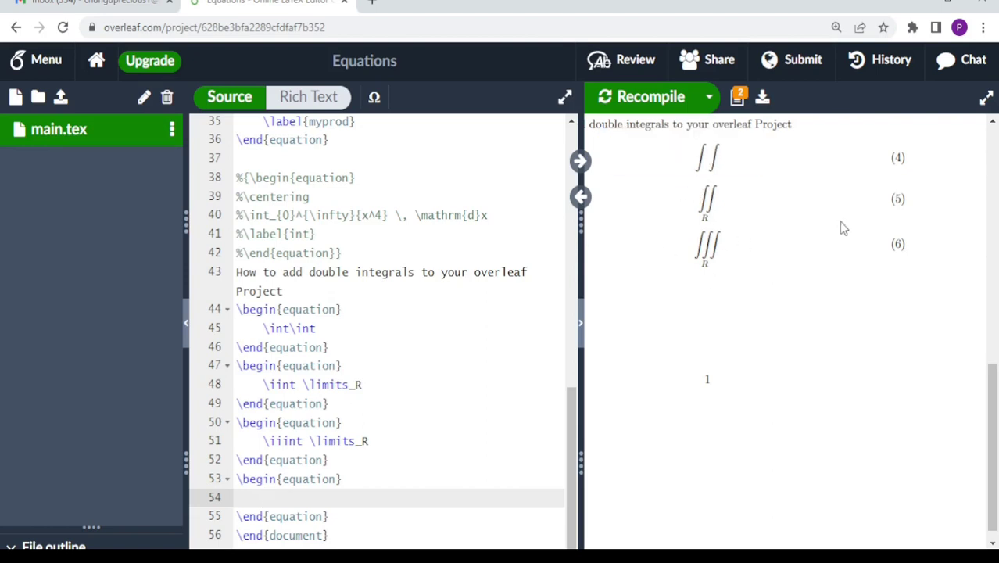
pyautogui.scroll(2, 798, 221)
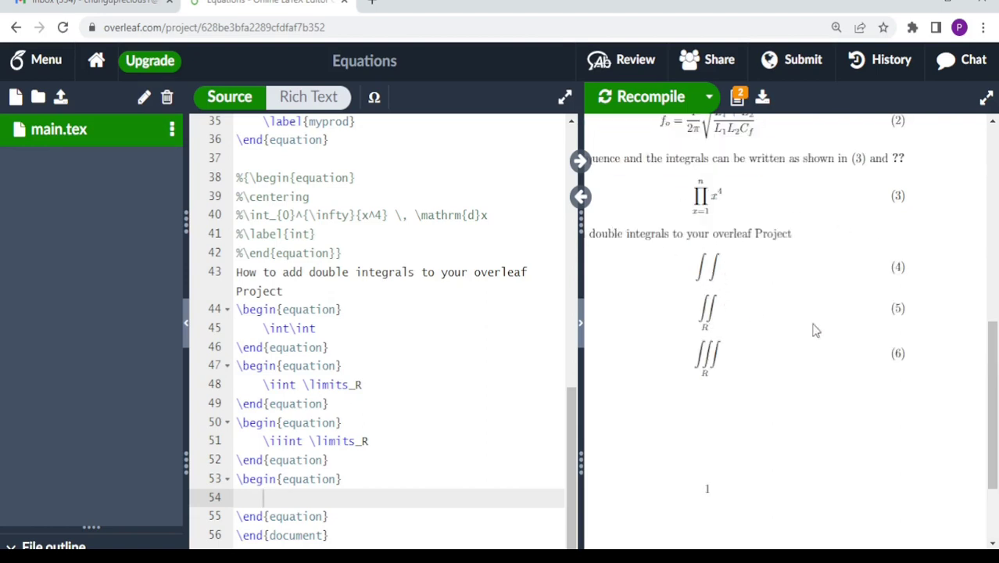
pyautogui.moveTo(995, 398); pyautogui.dragTo(995, 499)
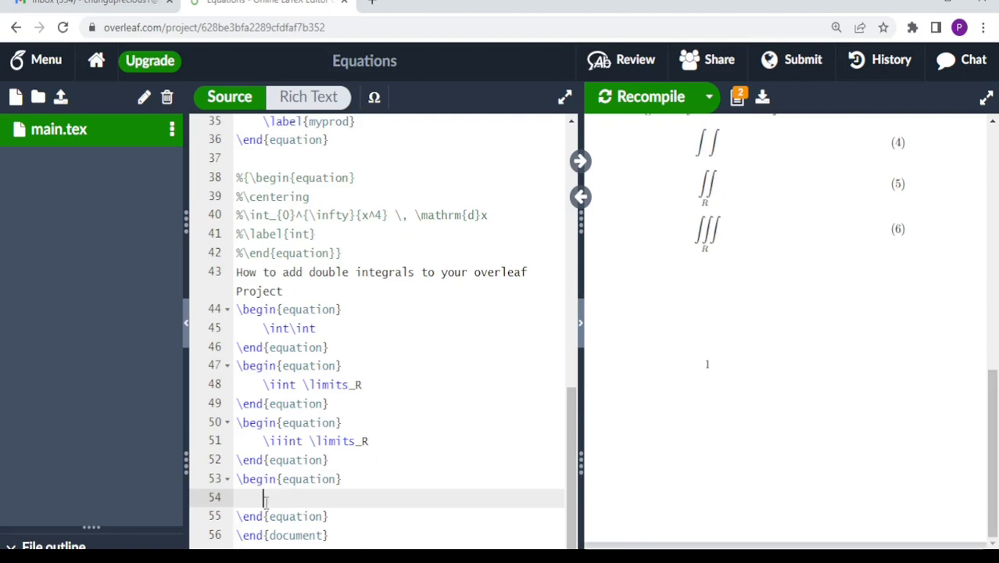
# Enter \int_{1}^{3}\int_{2}^4 9x^3y^2dydx and recompile to render equation (7)
pyautogui.write('\\int')
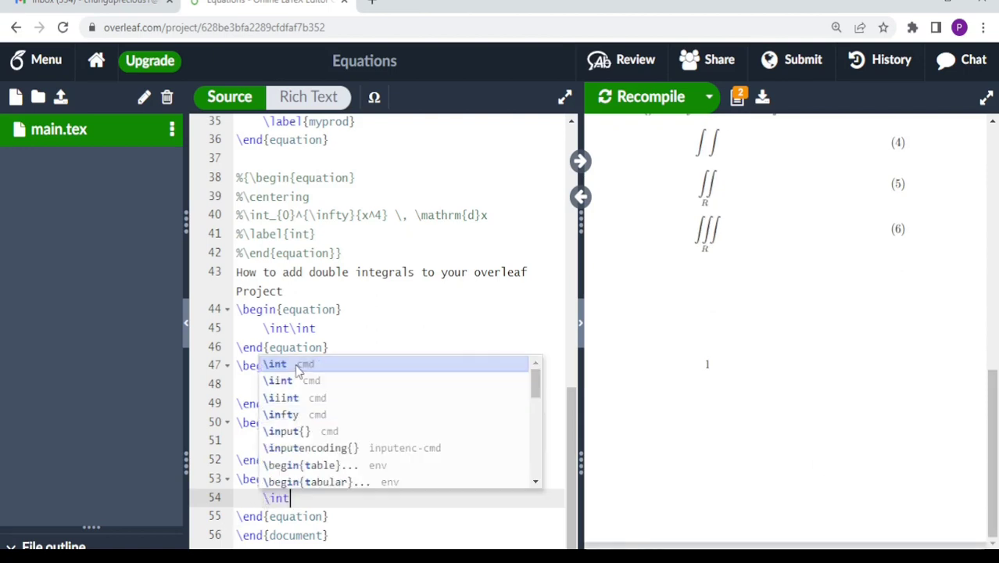
pyautogui.press('Escape')
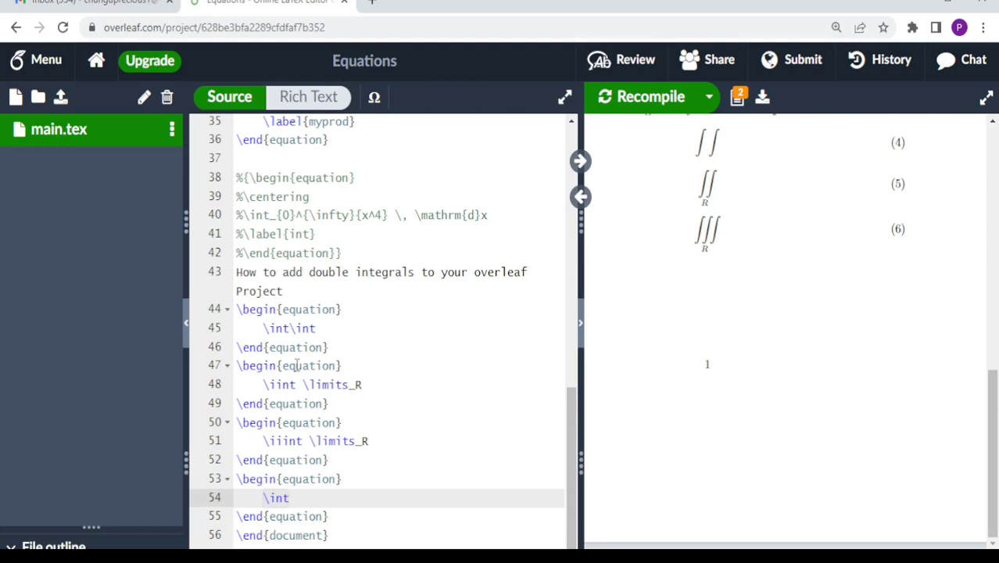
pyautogui.write('_{1}^{3}')
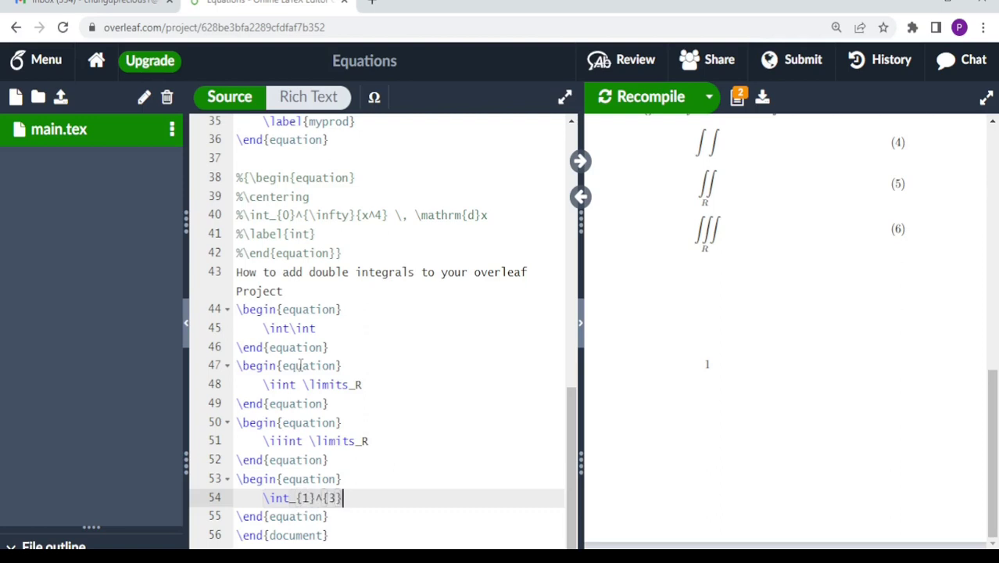
pyautogui.write('\\int_')
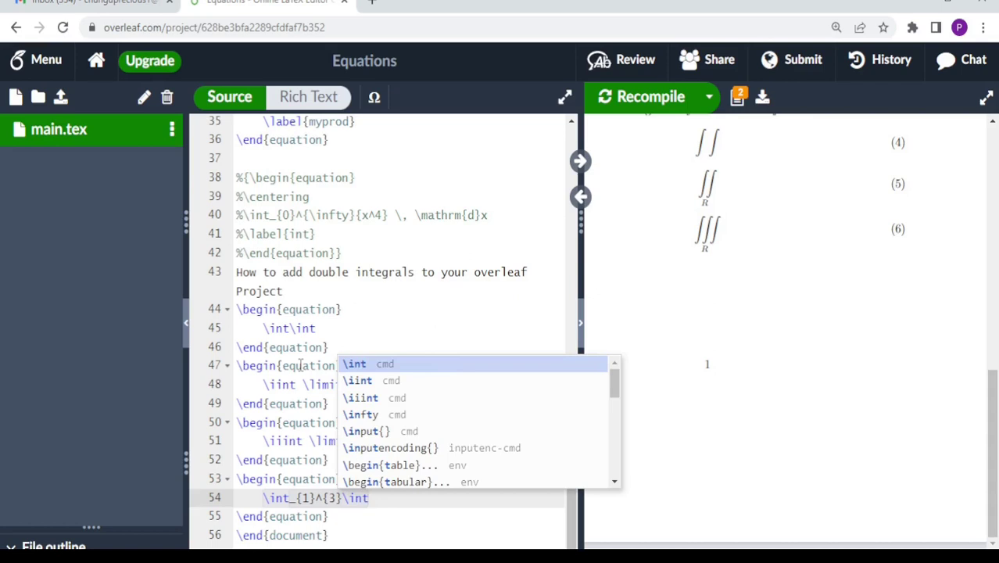
pyautogui.write('{2')
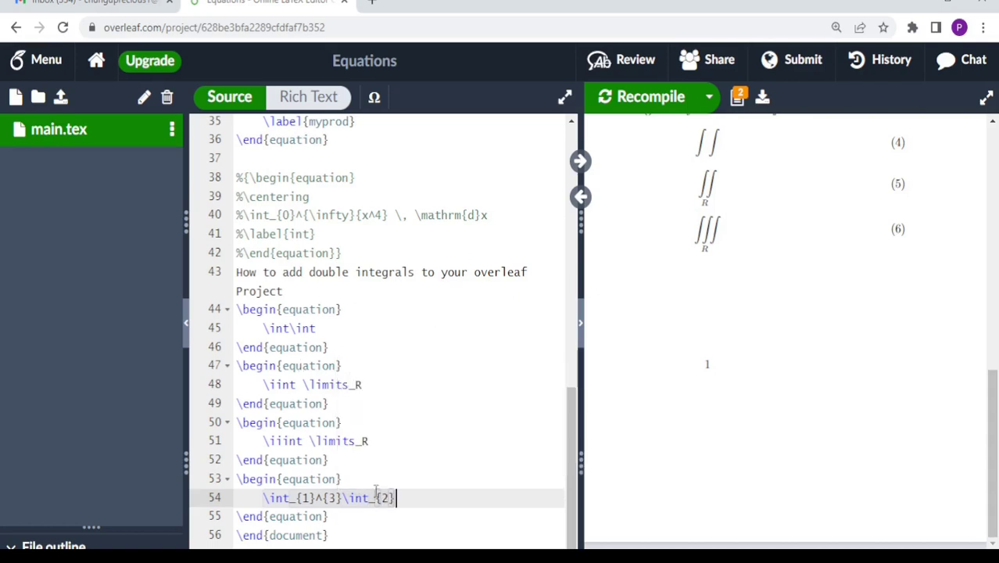
pyautogui.write('}^4')
pyautogui.write('9')
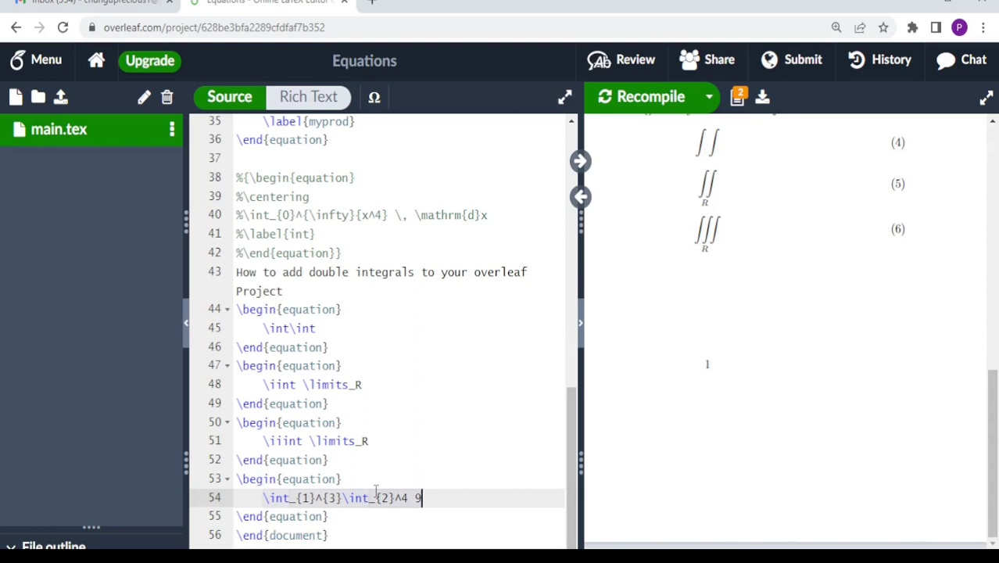
pyautogui.write('x^3y^2')
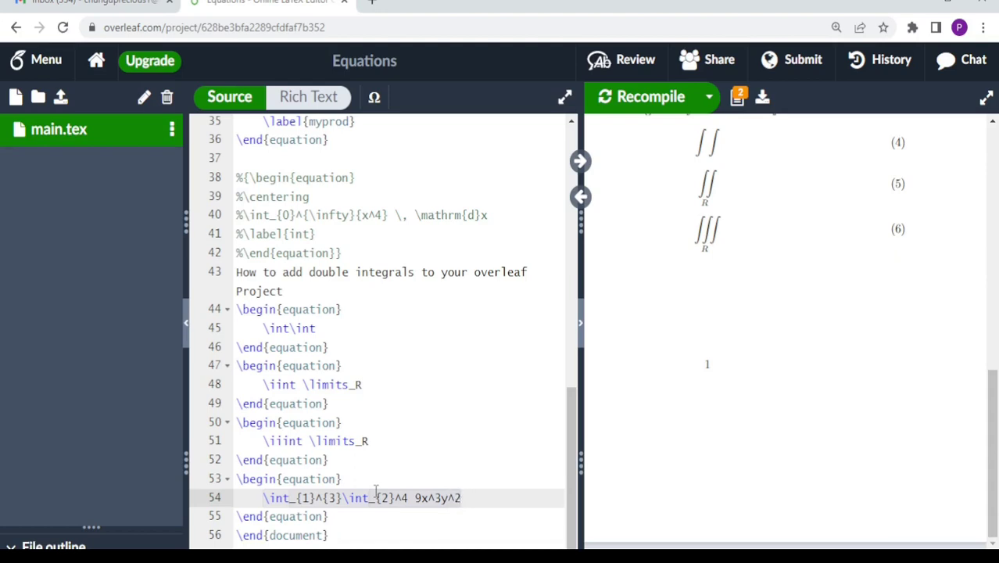
pyautogui.write('dydx')
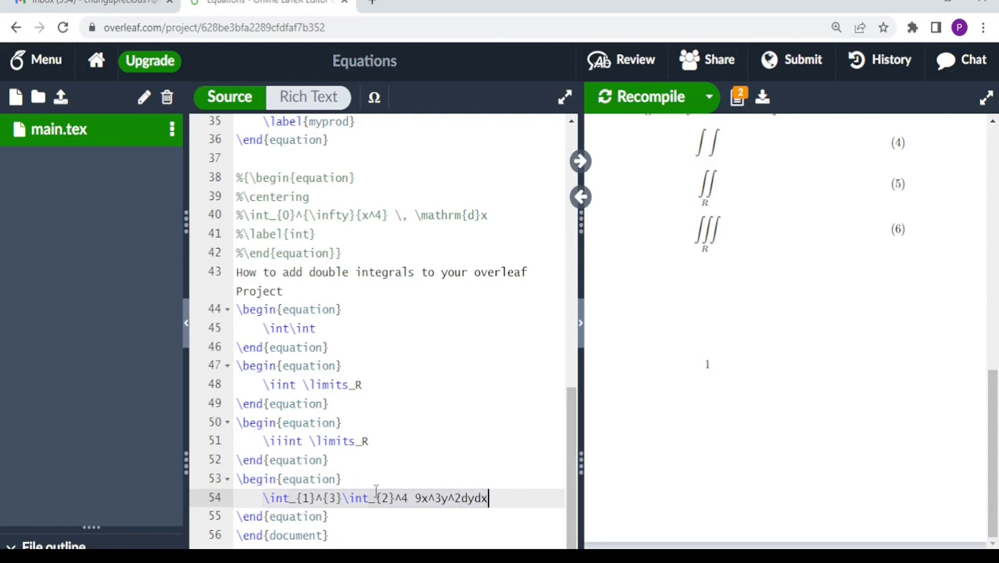
pyautogui.click(641, 101)
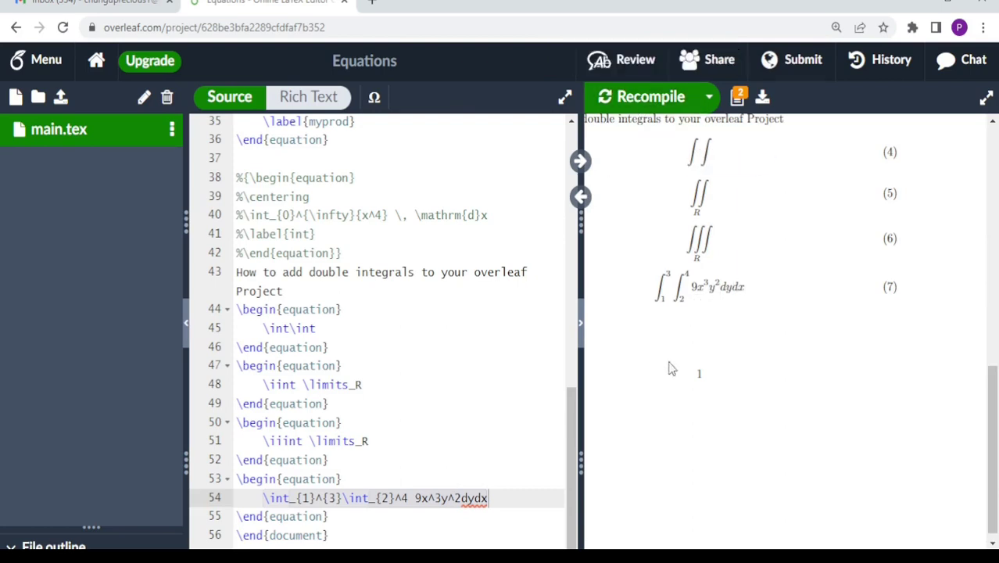
# Add another equation environment below the last equation using the \begin autocomplete
pyautogui.click(329, 516)
pyautogui.press('Return')
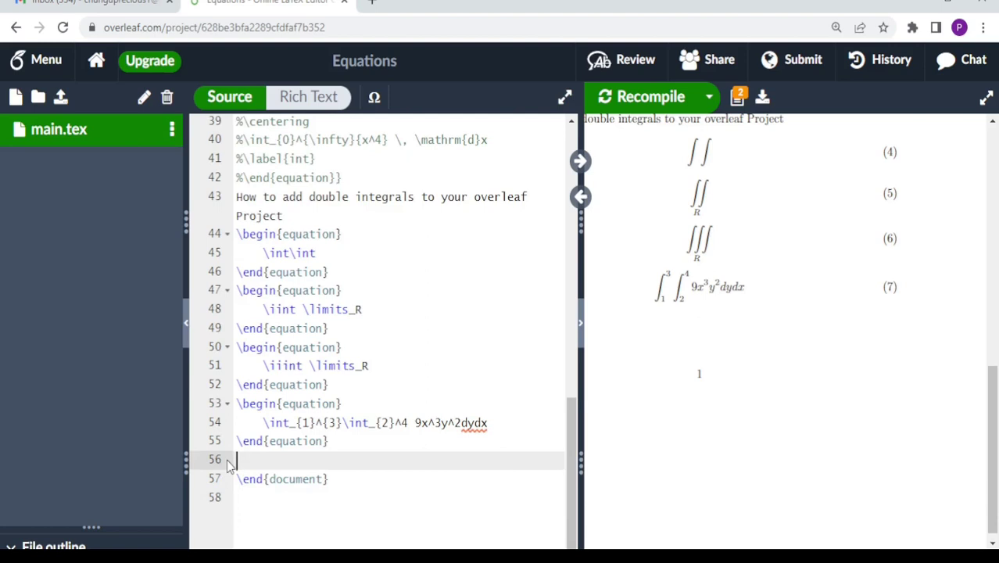
pyautogui.write('\\b')
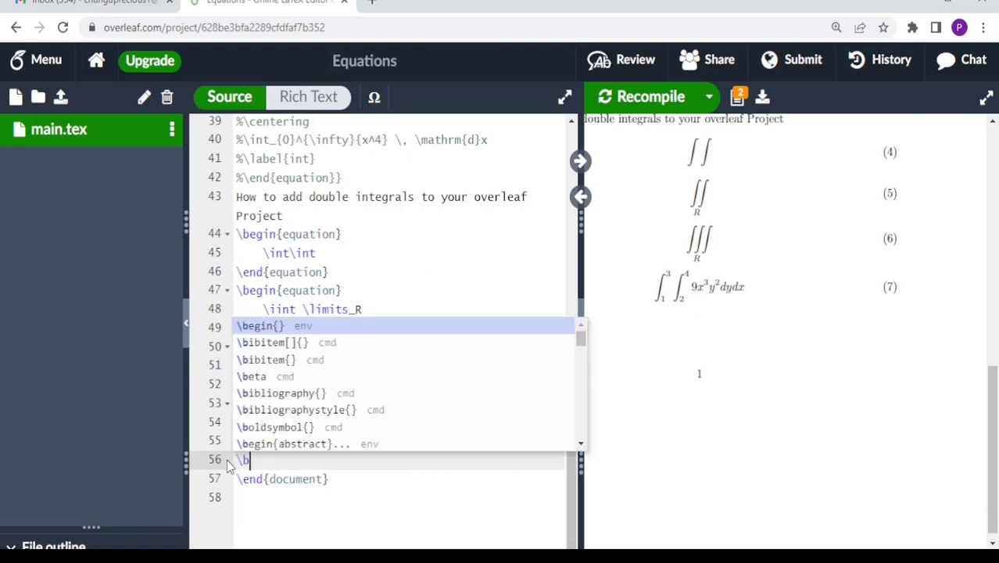
pyautogui.write('egin')
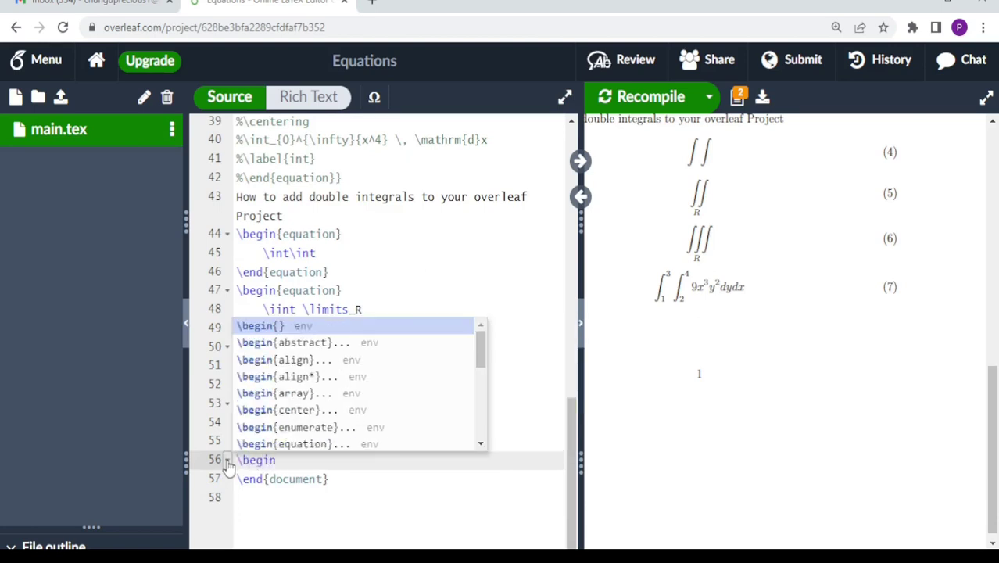
pyautogui.click(262, 445)
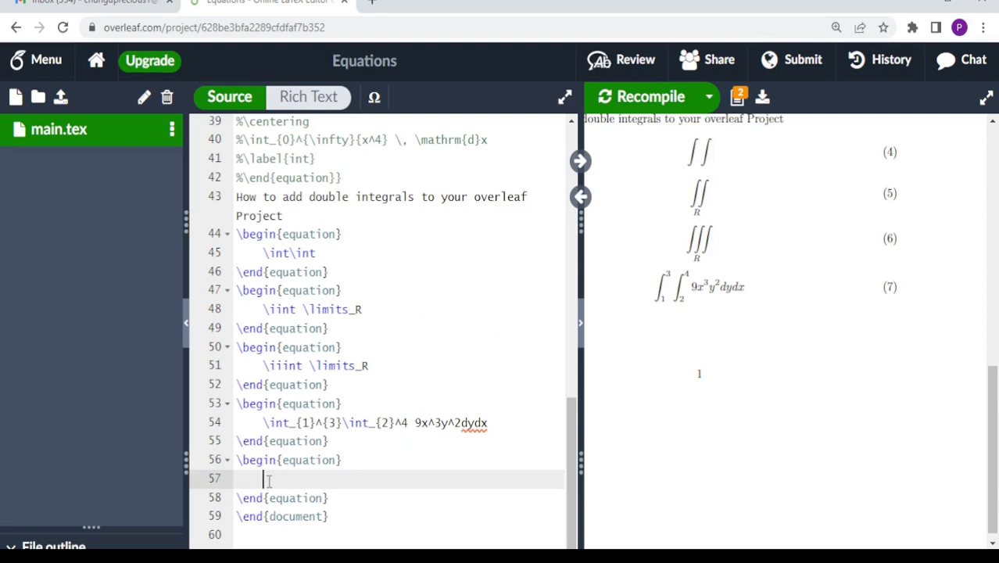
# Enter \iiint f(x,y,z)dxdydz, removing the stray parenthesis, and recompile
pyautogui.write('\\')
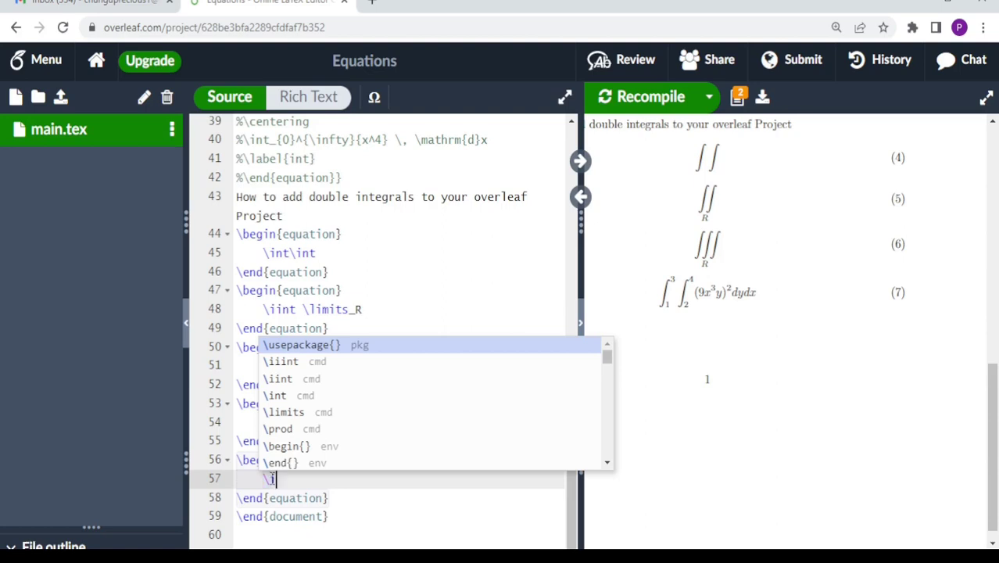
pyautogui.write('iiint')
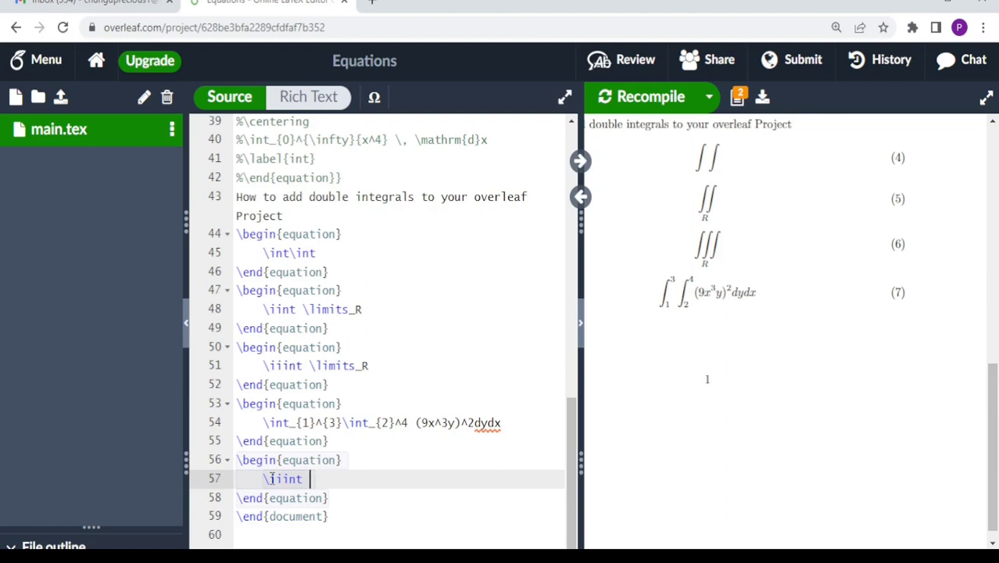
pyautogui.write(' f()x,y,z')
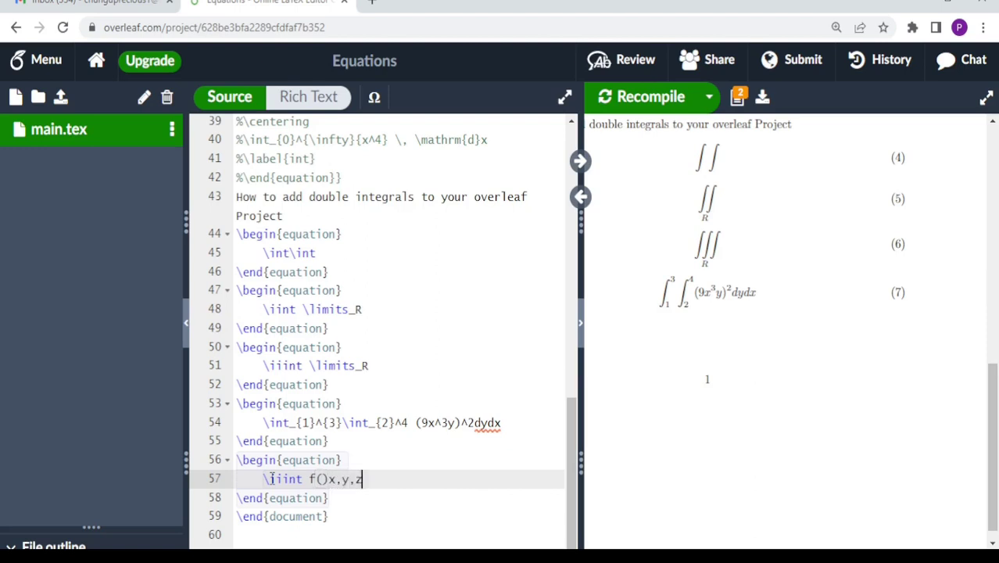
pyautogui.write(')')
pyautogui.click(329, 479)
pyautogui.press('BackSpace')
pyautogui.click(374, 478)
pyautogui.write('dxdy')
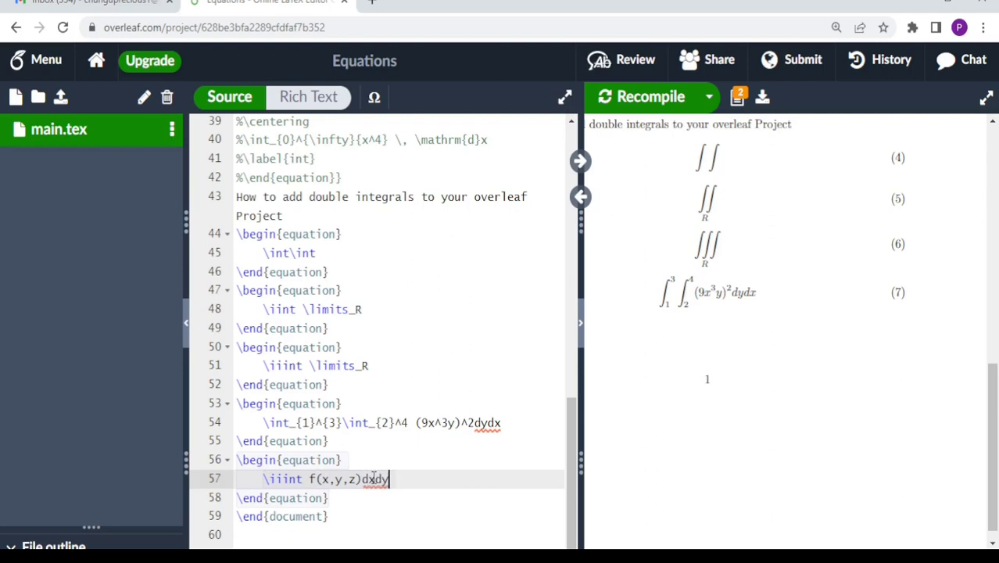
pyautogui.write('dz')
pyautogui.click(653, 97)
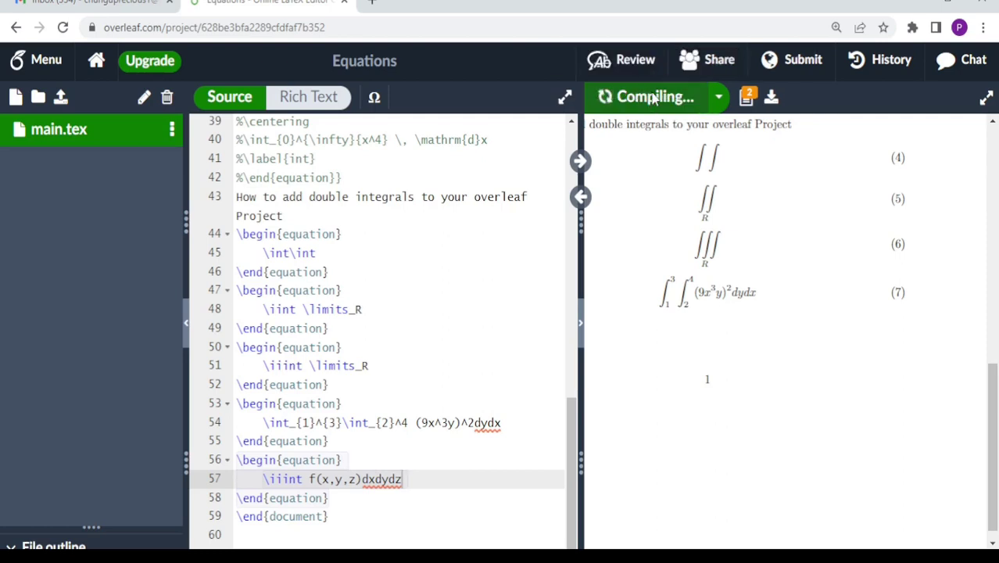